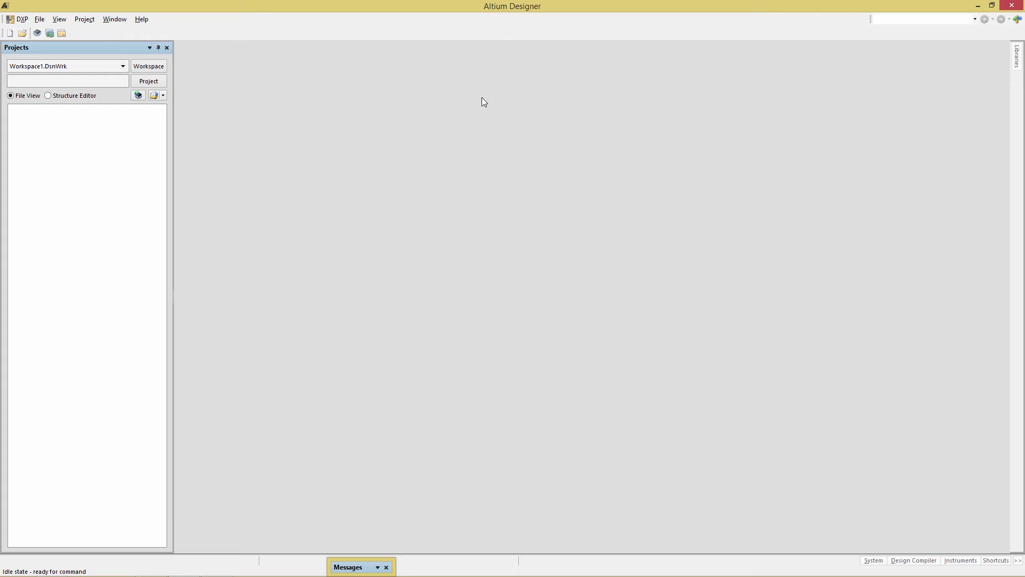
# - Open the project Amplified Modulator.PRJPCB from the design files folder on the Desktop
pyautogui.click(39, 19)
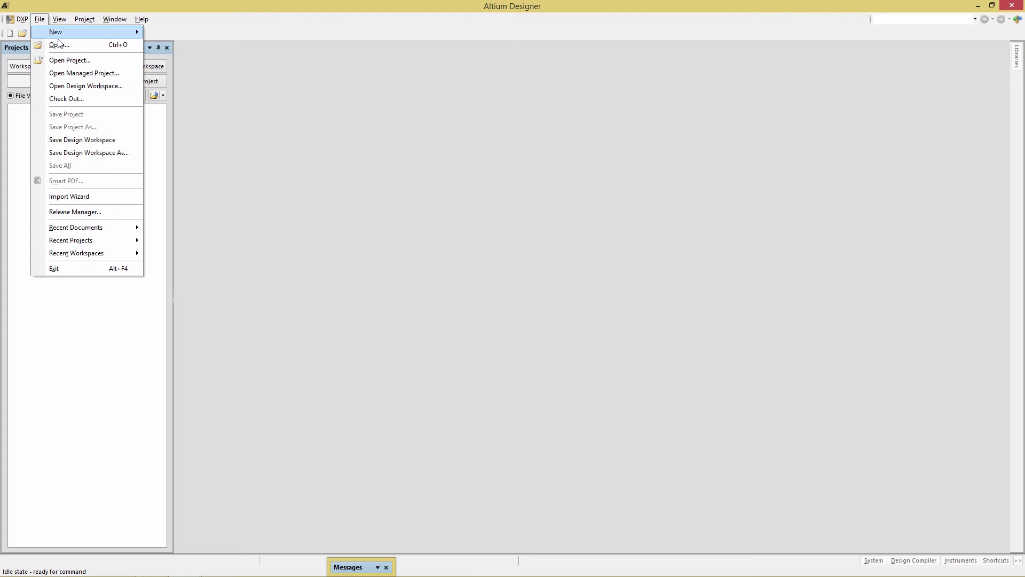
pyautogui.click(59, 43)
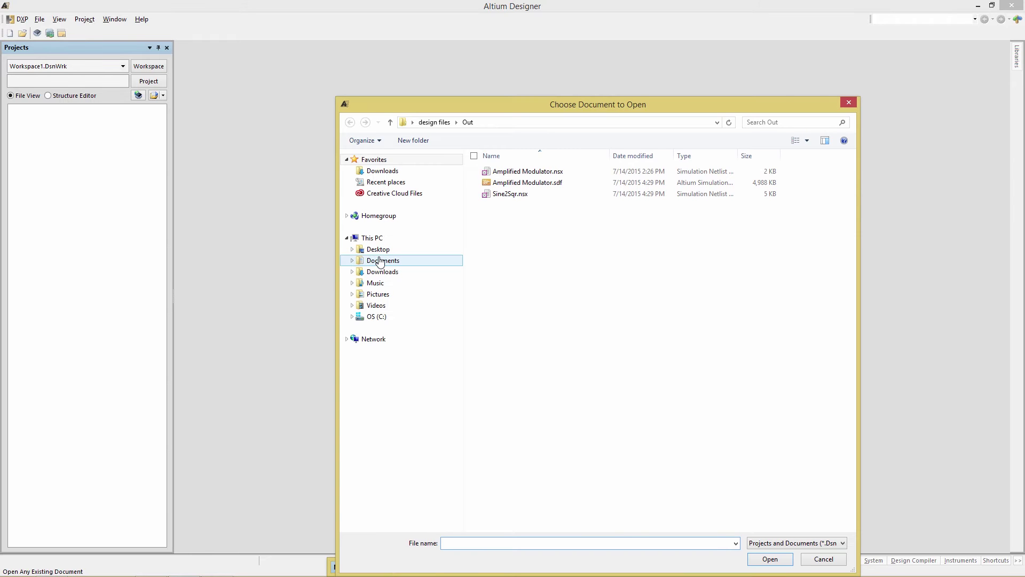
pyautogui.click(378, 249)
pyautogui.doubleClick(493, 199)
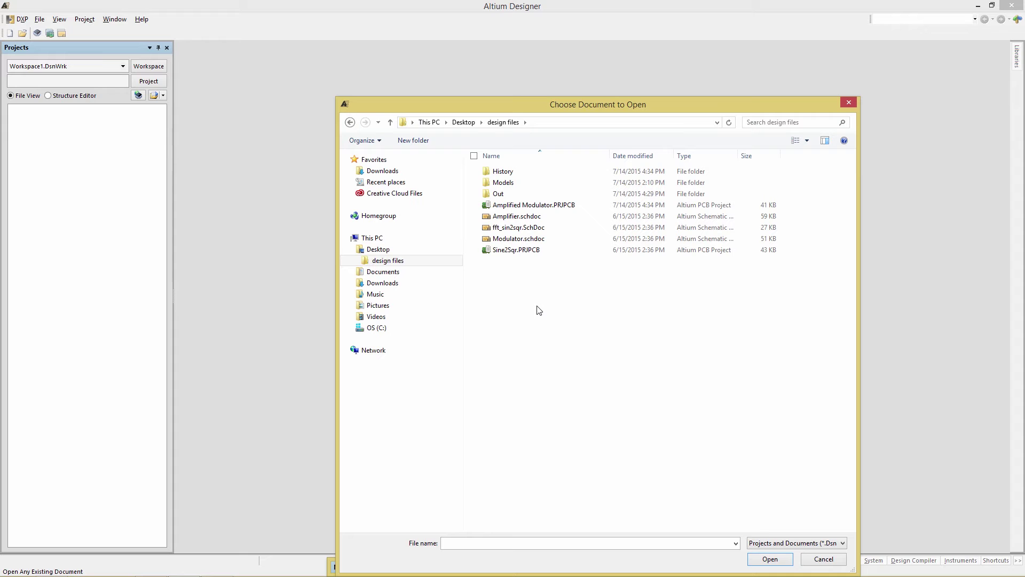
pyautogui.click(534, 205)
pyautogui.doubleClick(535, 206)
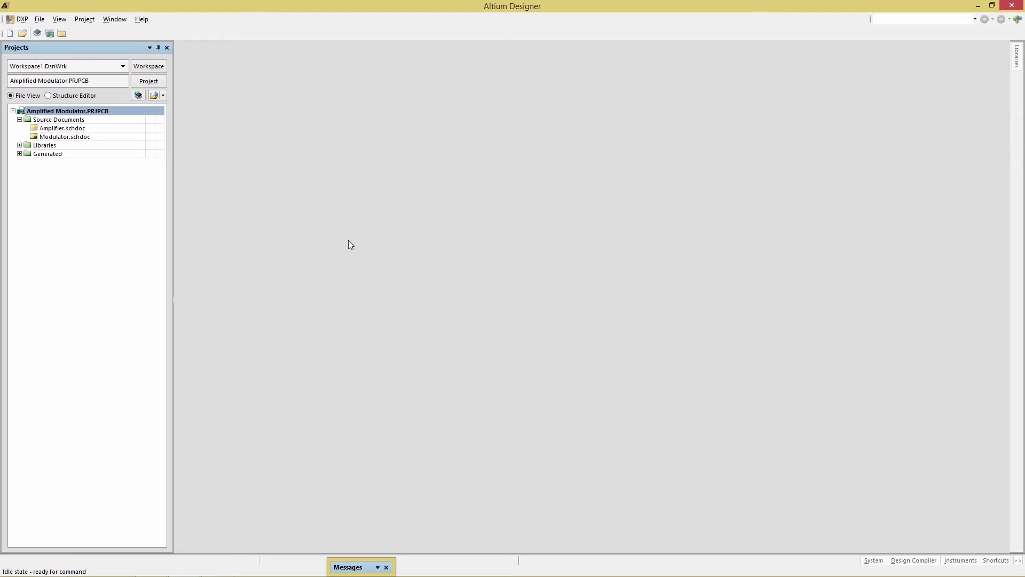
# - Add a new schematic sheet to the Amplified Modulator project
pyautogui.rightClick(61, 114)
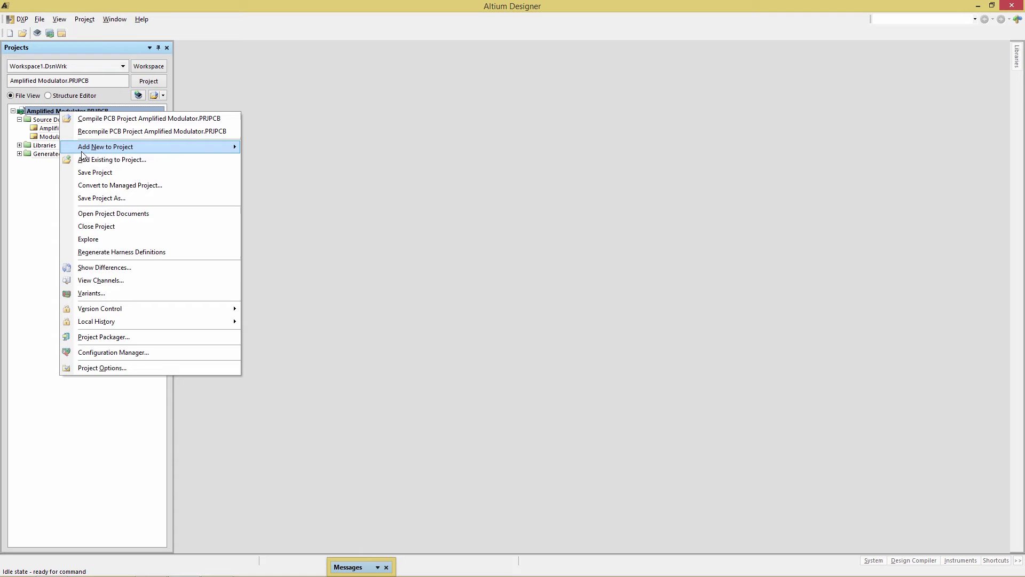
pyautogui.moveTo(85, 152)
pyautogui.click(266, 162)
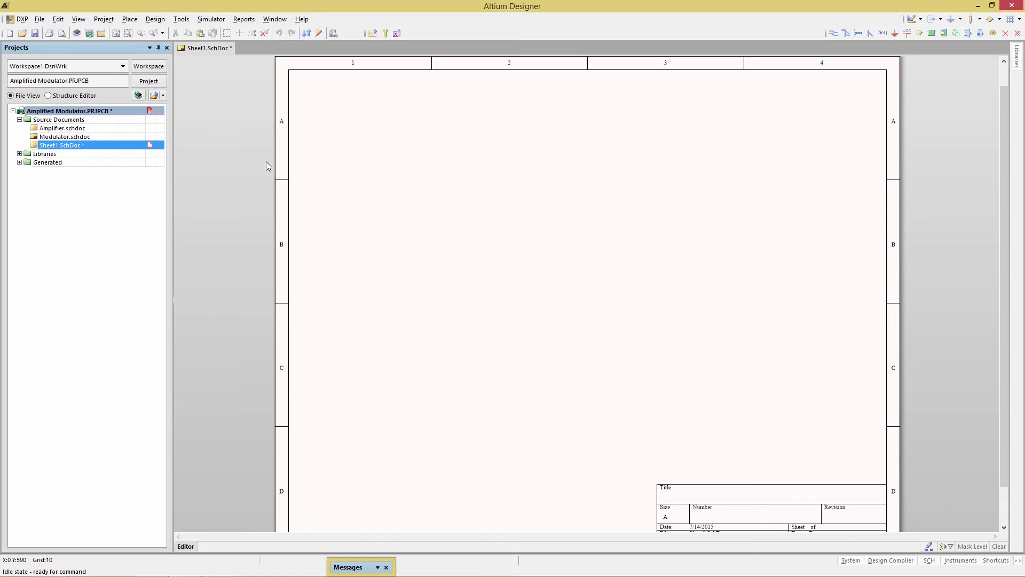
# - Place two VSIN sinusoidal voltage sources from Simulation Sources.IntLib side by side in the upper left area of the sheet
pyautogui.click(1018, 56)
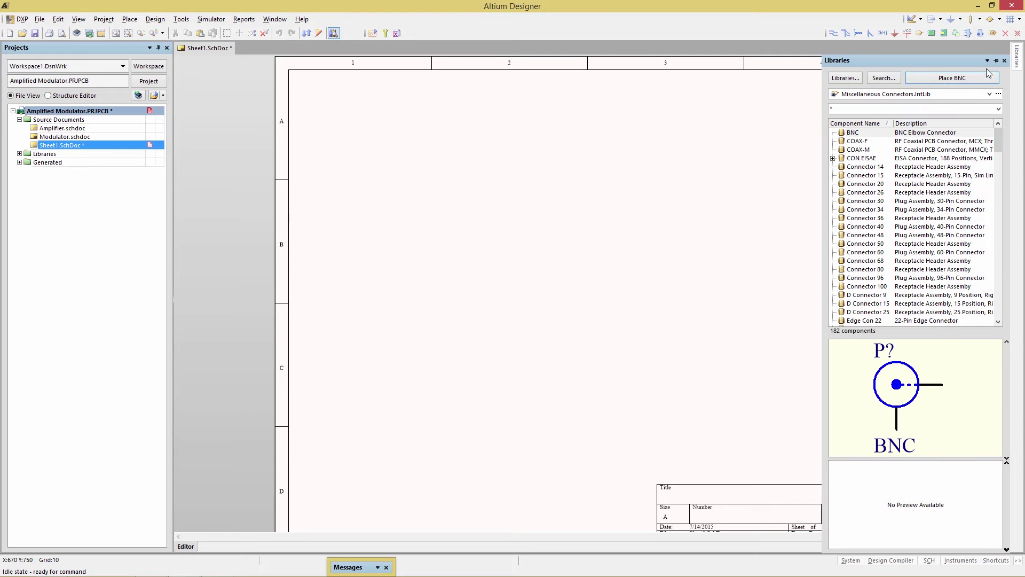
pyautogui.click(989, 94)
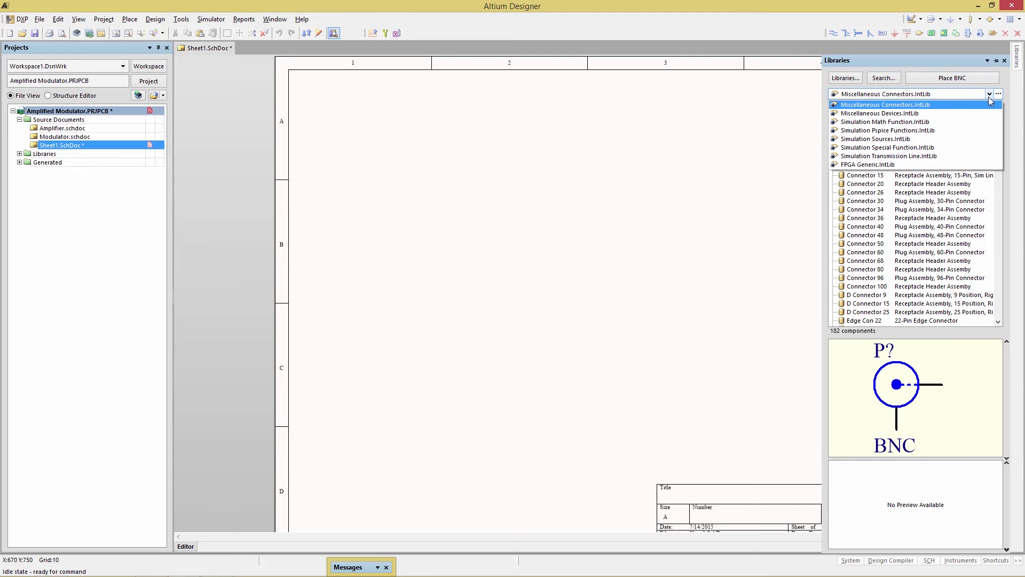
pyautogui.click(885, 139)
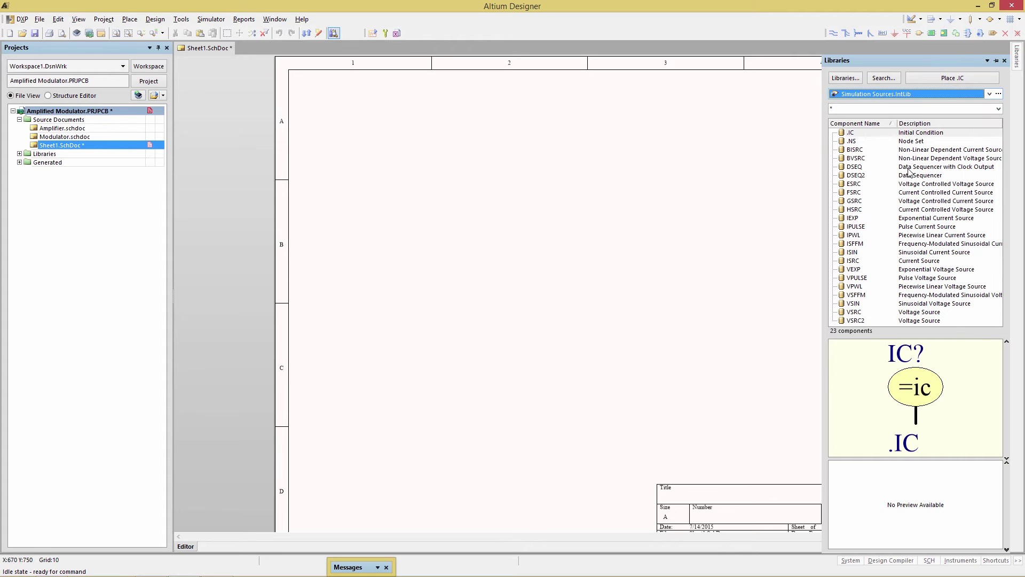
pyautogui.click(846, 303)
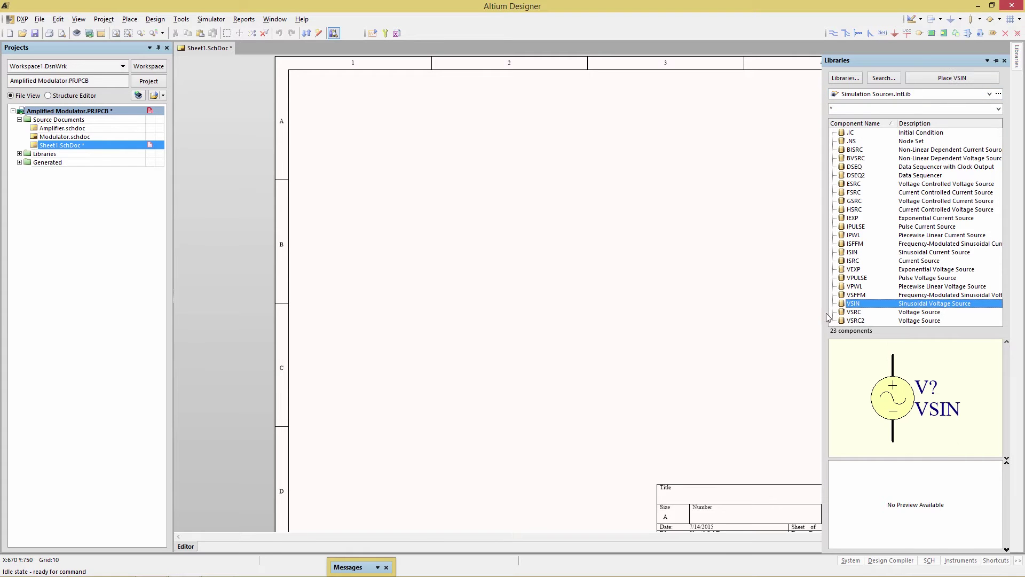
pyautogui.click(945, 80)
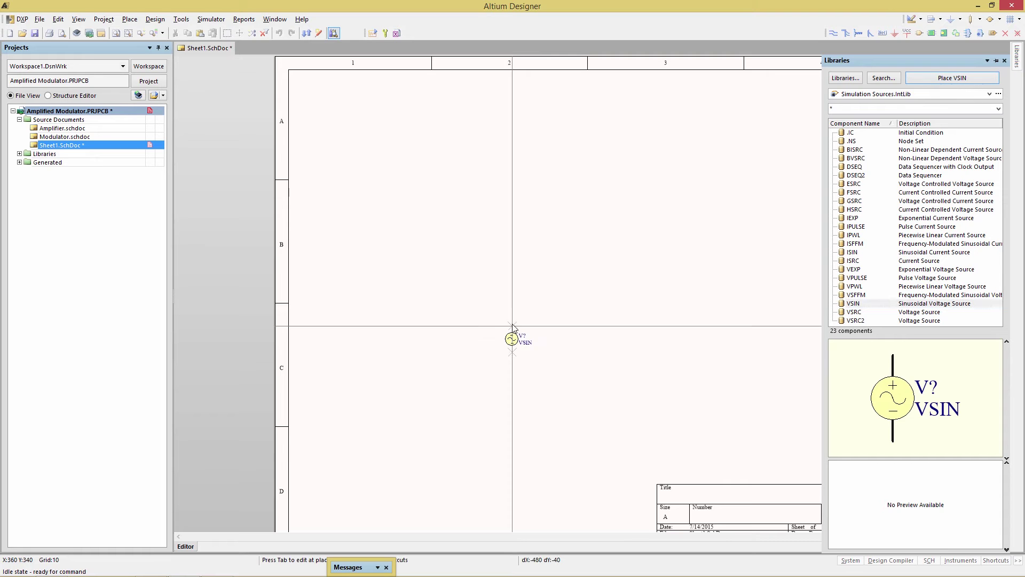
pyautogui.click(368, 260)
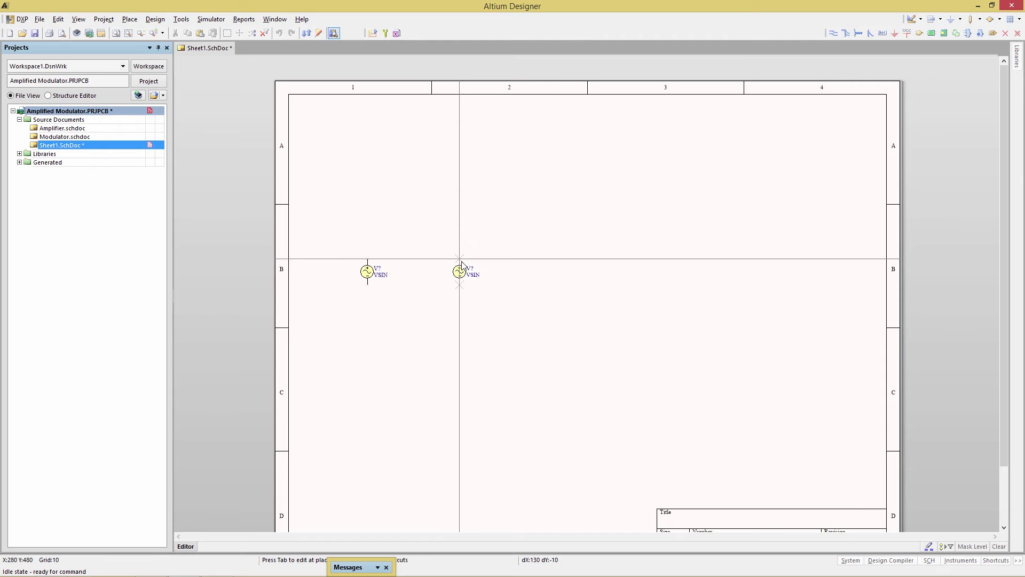
pyautogui.click(460, 267)
pyautogui.press('Escape')
# - Set the left voltage source's designator to VCARRIER
pyautogui.keyDown('ctrl'); pyautogui.scroll(3, 439, 319); pyautogui.keyUp('ctrl')
pyautogui.doubleClick(270, 206)
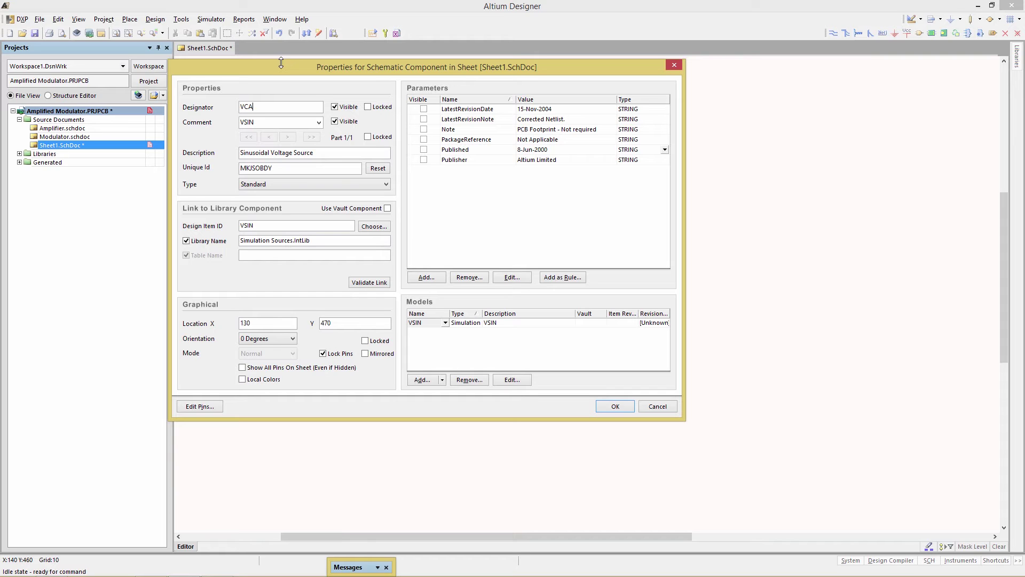
pyautogui.write('VCARRIER')
# - Set the VCARRIER simulation model's amplitude in mV and its frequency to 200K, and accept the component properties
pyautogui.click(506, 379)
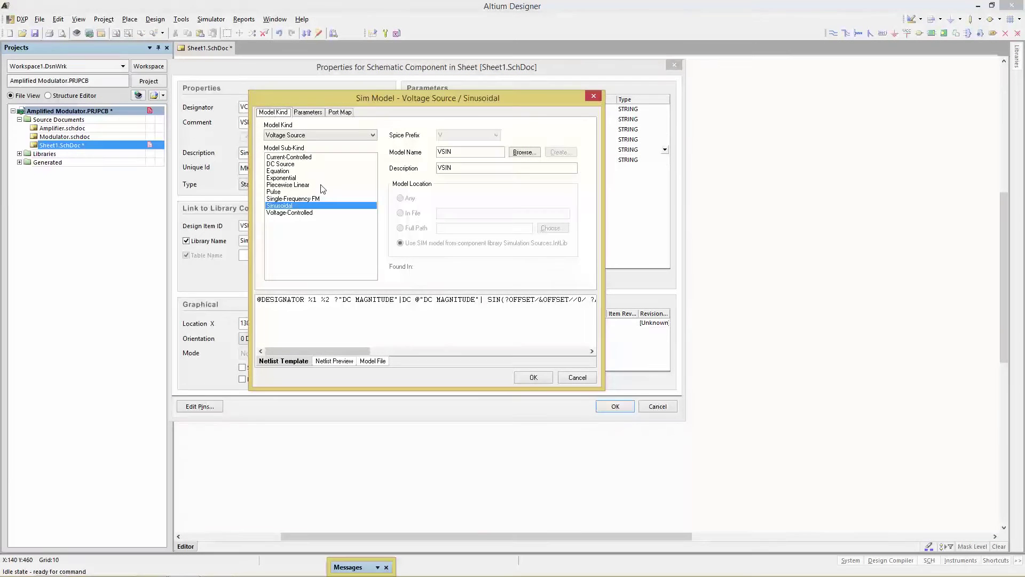
pyautogui.click(307, 112)
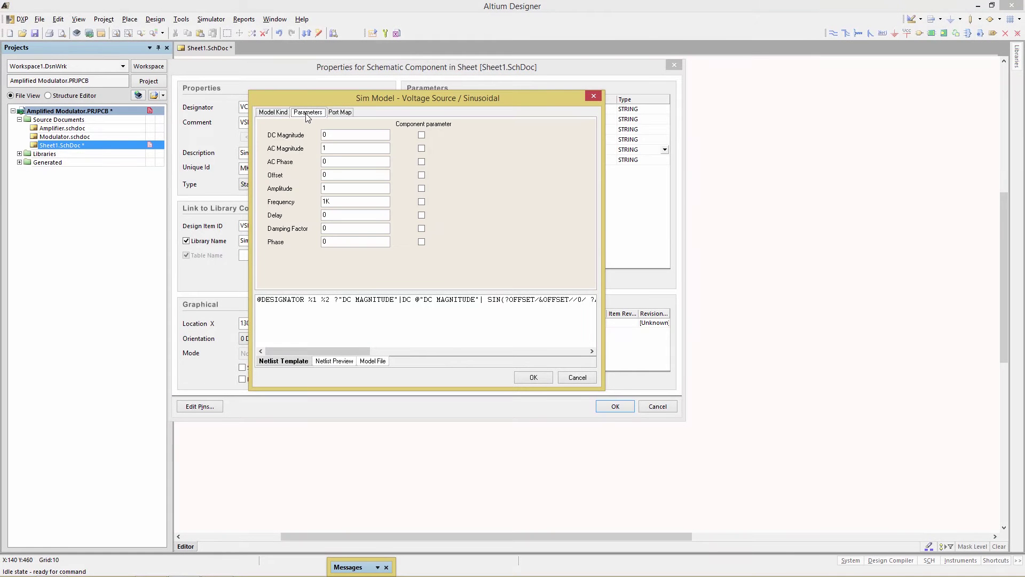
pyautogui.press('Tab')
pyautogui.click(339, 188)
pyautogui.write('mV')
pyautogui.press('Tab')
pyautogui.write('200K')
pyautogui.press('Return')
pyautogui.press('Return')
# - Set the right voltage source's designator to VSIGNAL
pyautogui.doubleClick(491, 213)
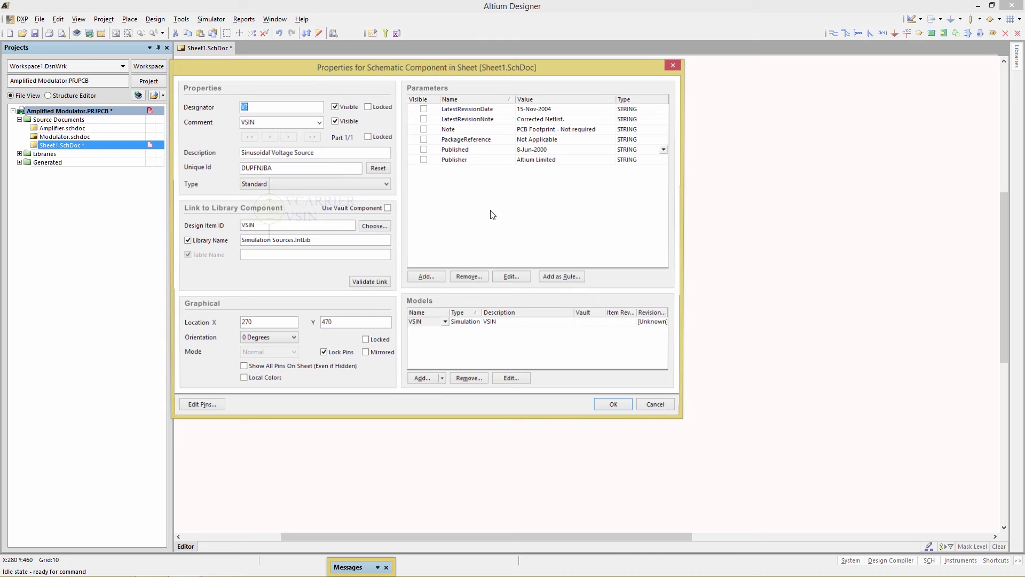
pyautogui.click(256, 107)
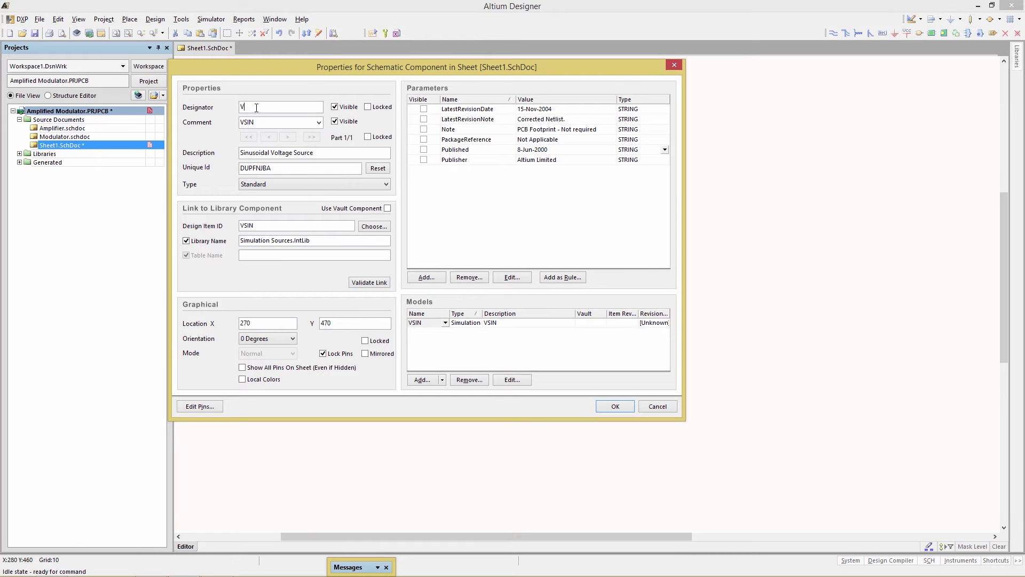
pyautogui.write('SIGNAL')
# - Set the VSIGNAL simulation model's amplitude to 8 and its frequency to 5
pyautogui.click(511, 380)
pyautogui.click(308, 112)
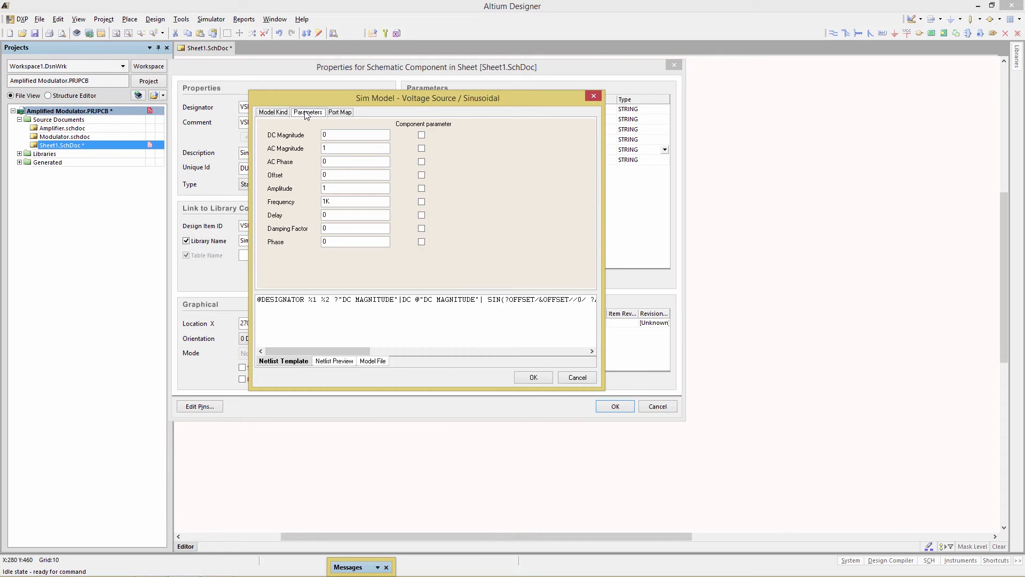
pyautogui.doubleClick(352, 189)
pyautogui.write('8')
pyautogui.moveTo(328, 202); pyautogui.dragTo(320, 204)
pyautogui.write('5')
# - Save the new schematic sheet as Amplified Modulator in the design files folder
pyautogui.rightClick(57, 145)
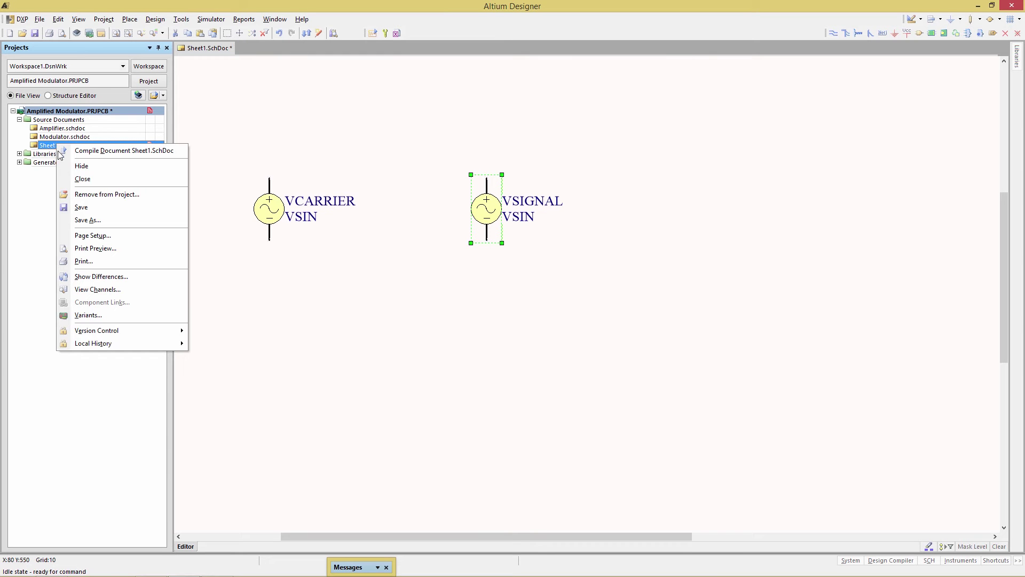
pyautogui.click(82, 211)
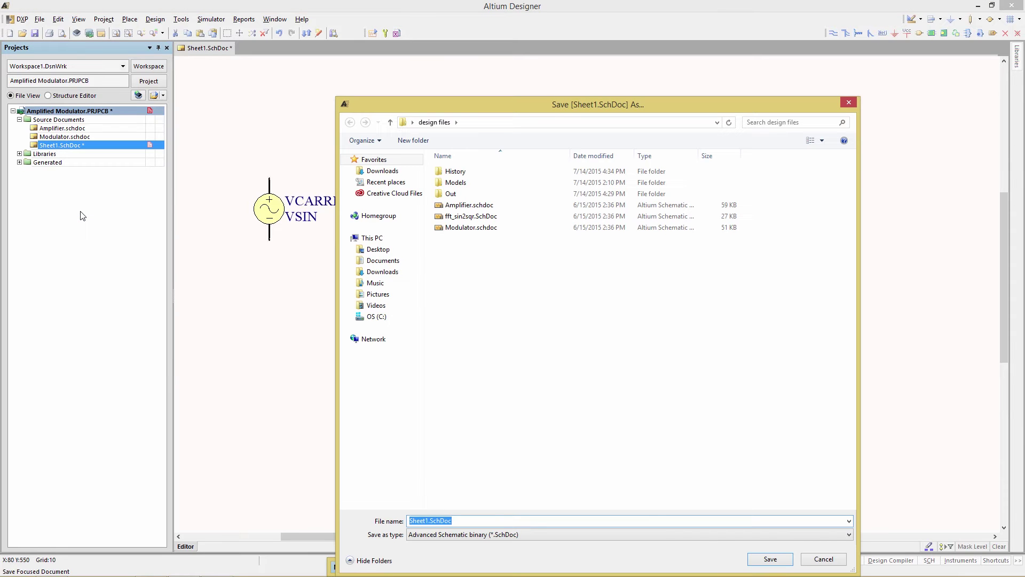
pyautogui.write('Amplifi')
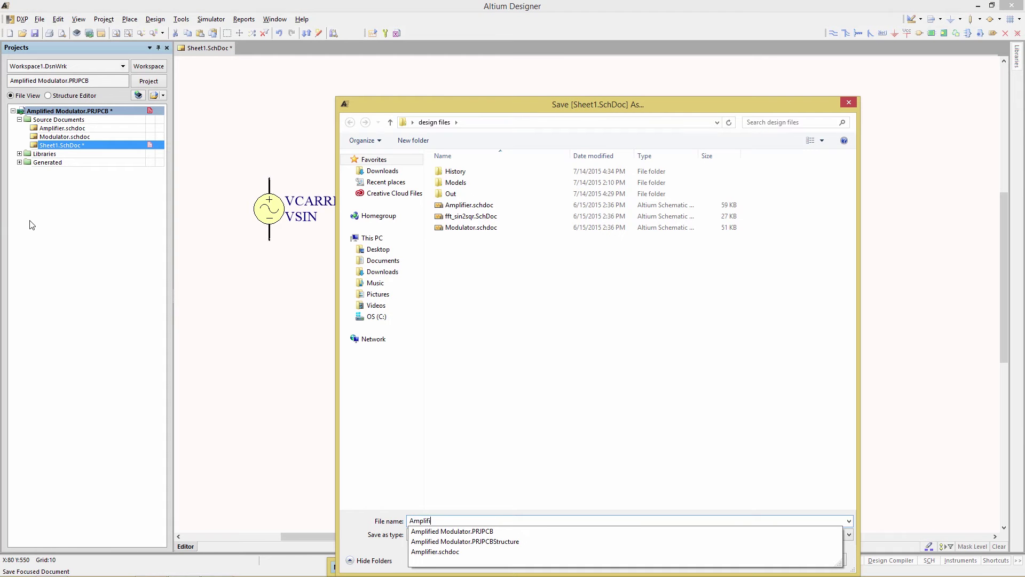
pyautogui.write('ed Modulato')
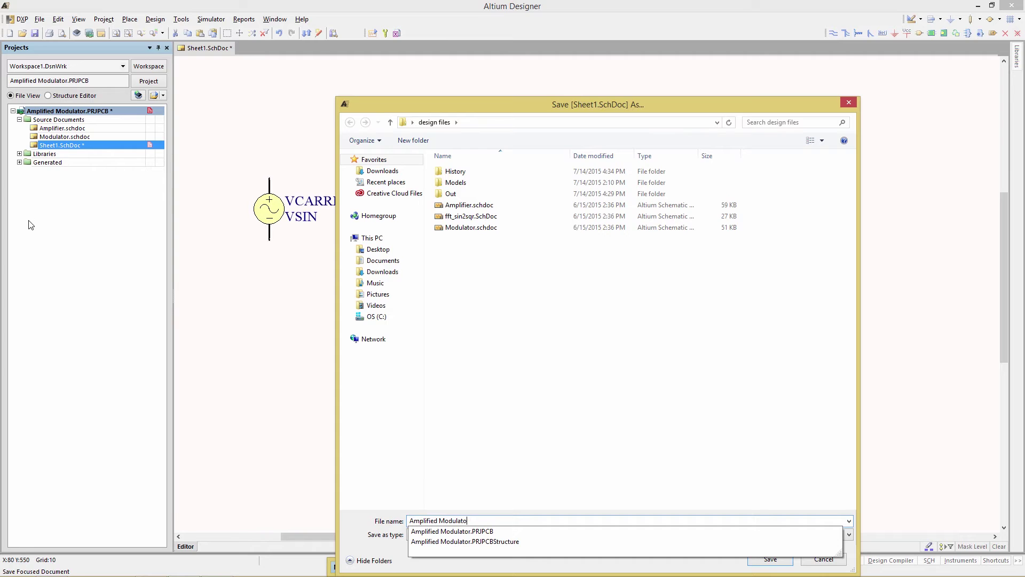
pyautogui.write('r')
pyautogui.press('Return')
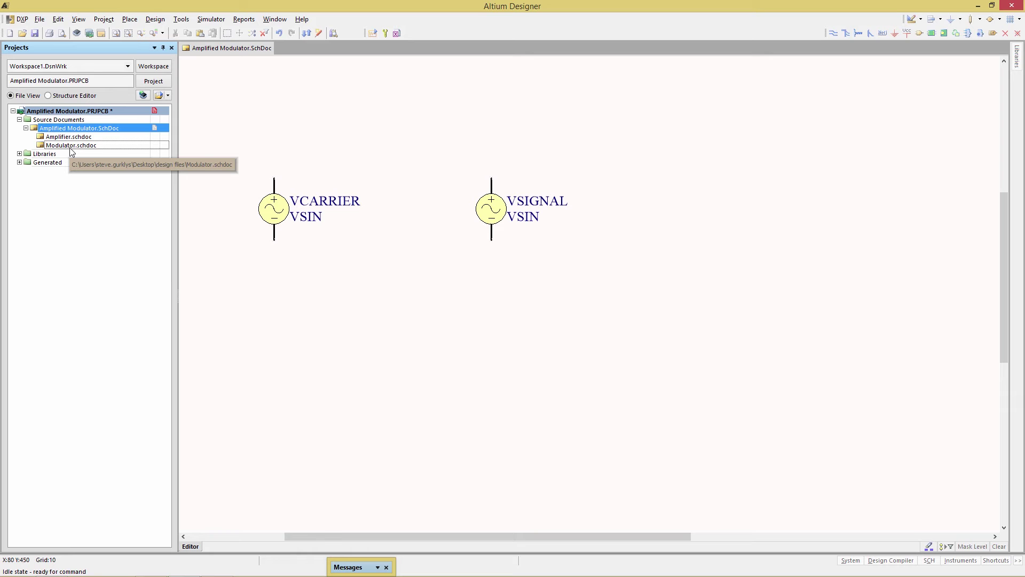
# - Create a sheet symbol from Amplifier.schdoc and place it to the right of the VSIGNAL source
pyautogui.click(158, 21)
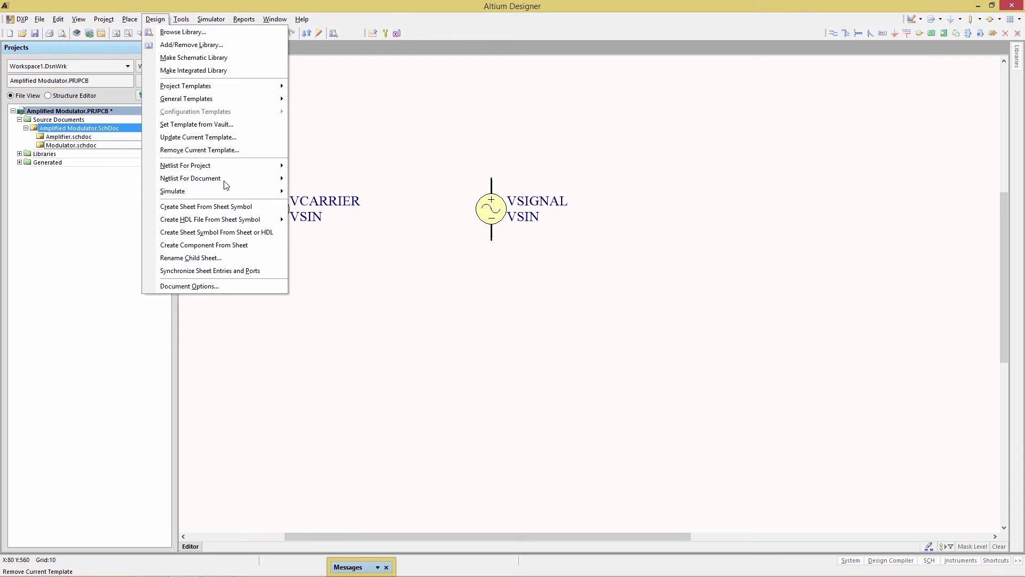
pyautogui.click(238, 235)
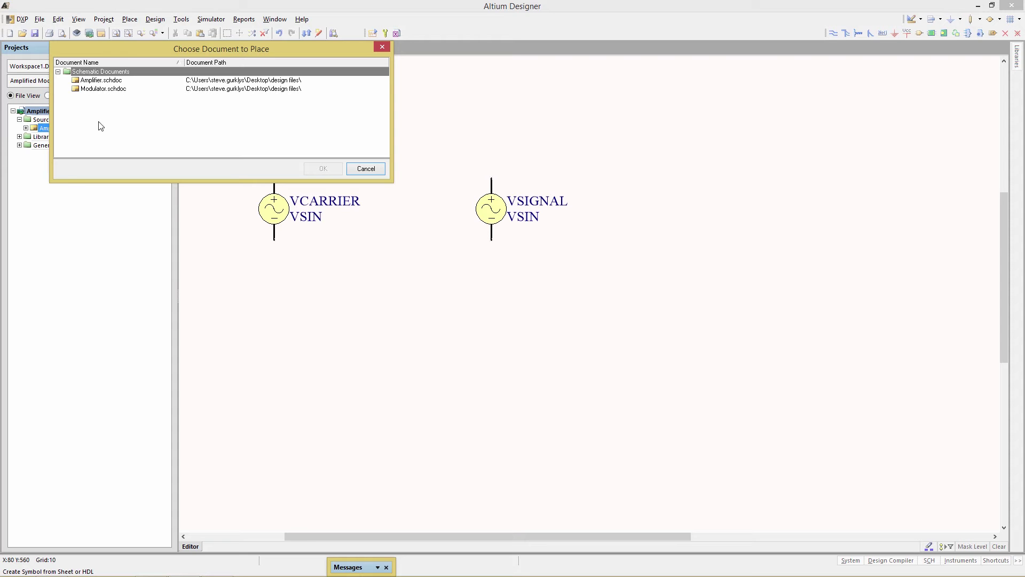
pyautogui.click(85, 82)
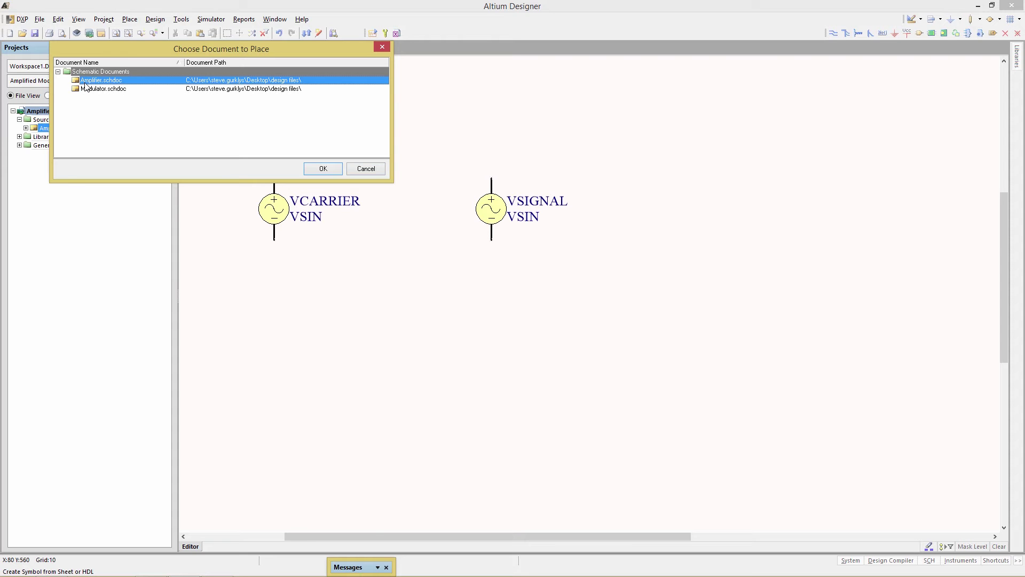
pyautogui.click(323, 169)
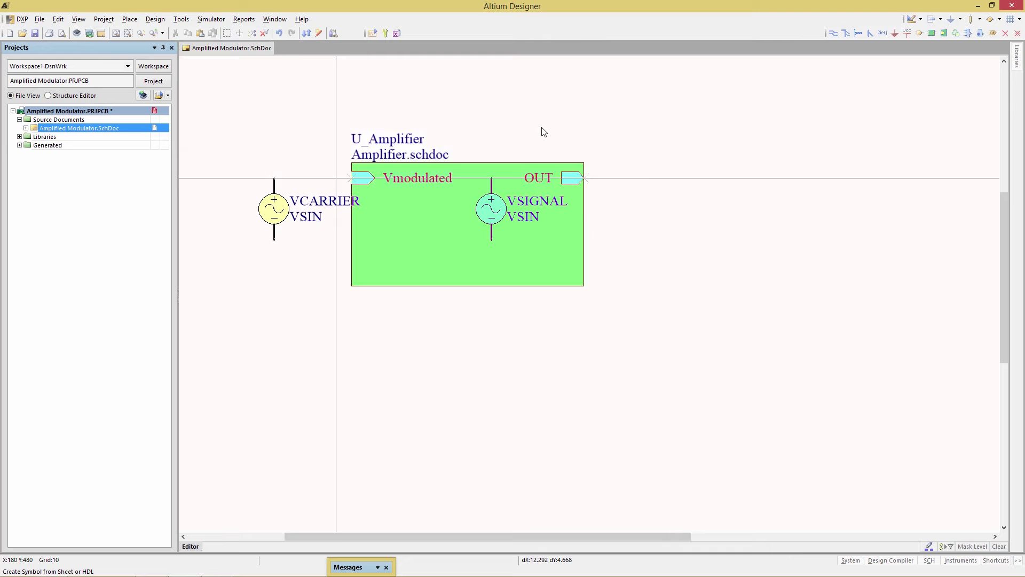
pyautogui.click(689, 143)
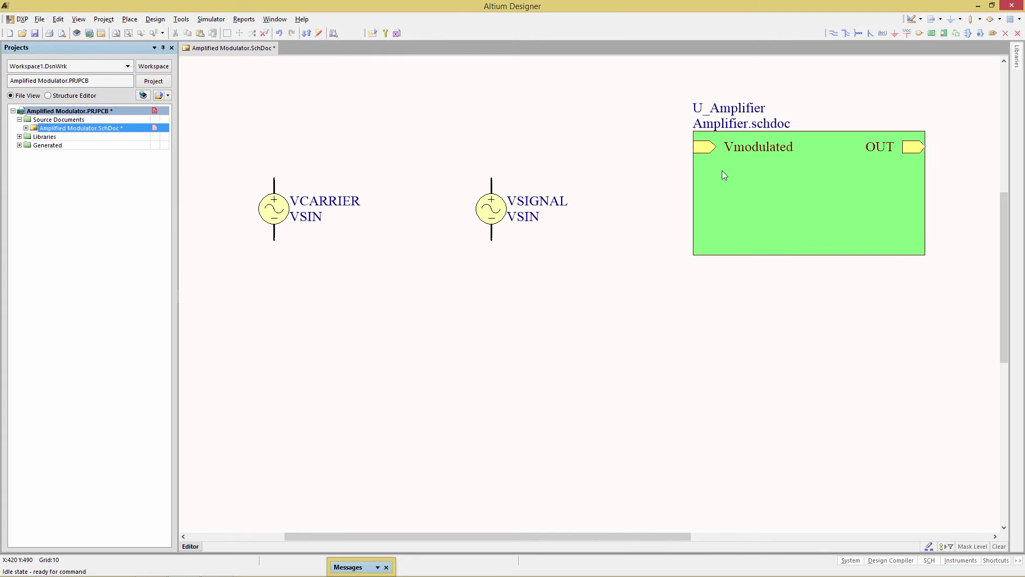
# - Shorten the amplifier sheet symbol from its lower edge and move its Vmodulated and OUT entries down one grid step
pyautogui.click(791, 255)
pyautogui.press('Delete')
pyautogui.hotkey('ctrl', 'z')
pyautogui.click(724, 182)
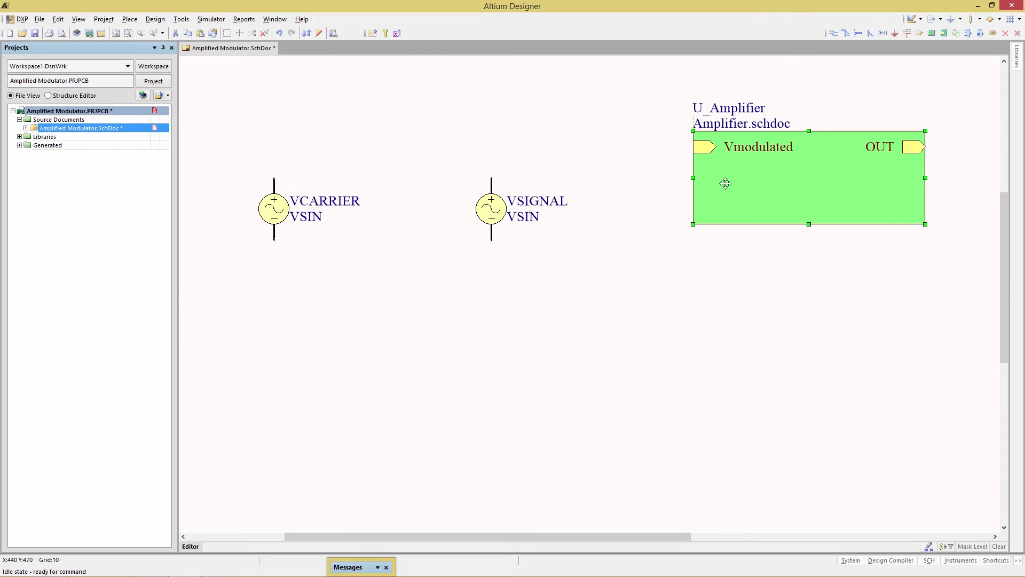
pyautogui.moveTo(695, 156); pyautogui.dragTo(715, 169)
pyautogui.moveTo(913, 146); pyautogui.dragTo(914, 164)
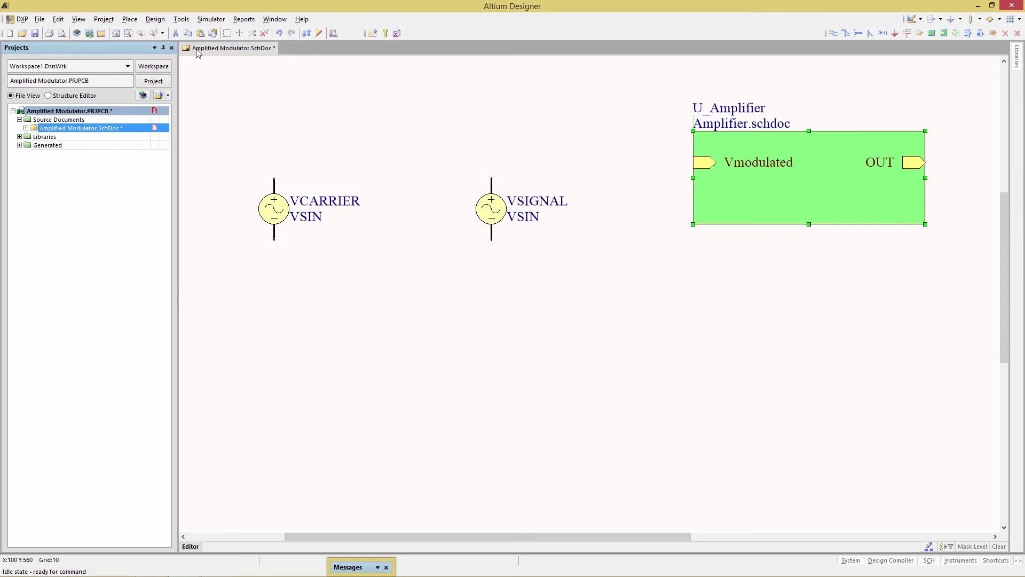
# - Create a sheet symbol from Modulator.schdoc and place it directly against the left side of the amplifier symbol
pyautogui.click(155, 19)
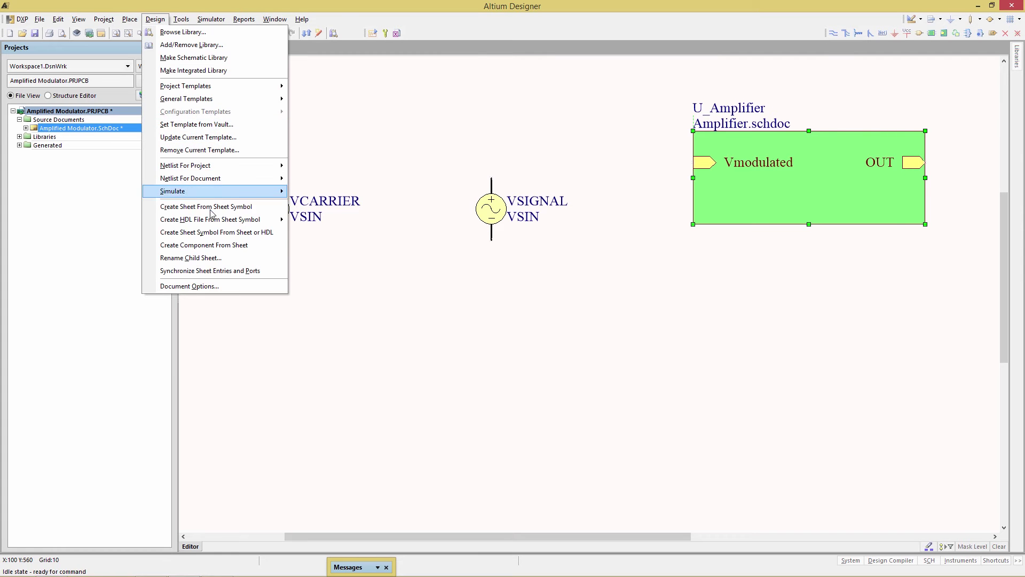
pyautogui.click(218, 232)
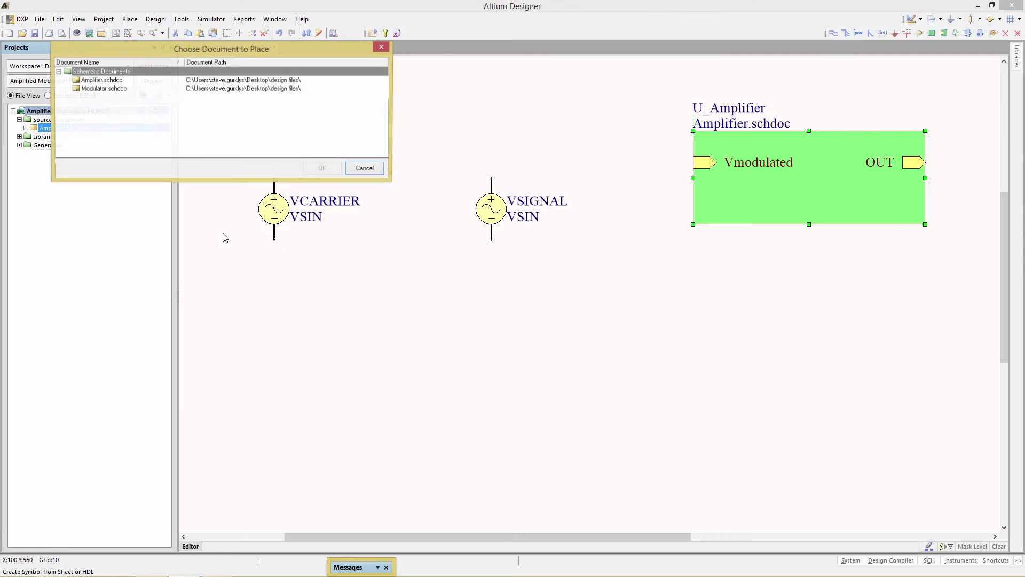
pyautogui.doubleClick(98, 90)
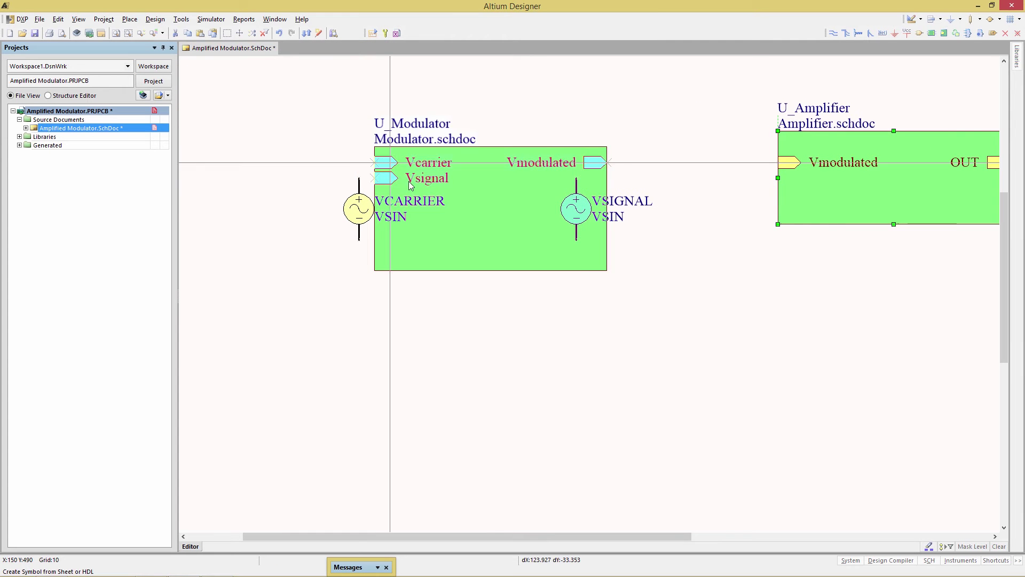
pyautogui.click(734, 147)
# - Shorten the modulator symbol and lower its entries, then pull it left of the amplifier with a wire linking the two Vmodulated entries
pyautogui.moveTo(734, 147); pyautogui.dragTo(734, 162)
pyautogui.moveTo(527, 167); pyautogui.dragTo(526, 193)
pyautogui.moveTo(522, 148); pyautogui.dragTo(546, 163)
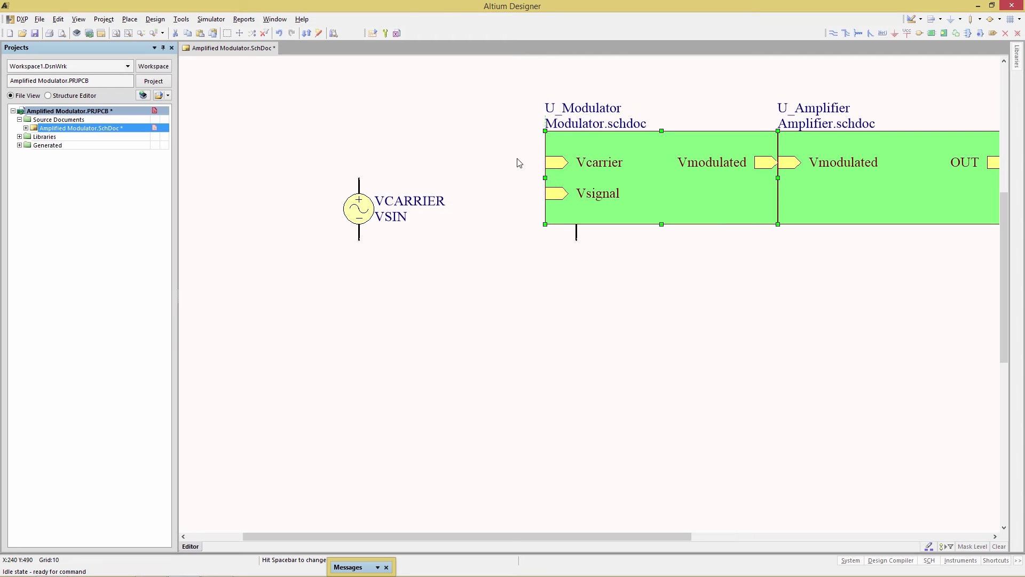
pyautogui.moveTo(772, 162); pyautogui.dragTo(706, 166)
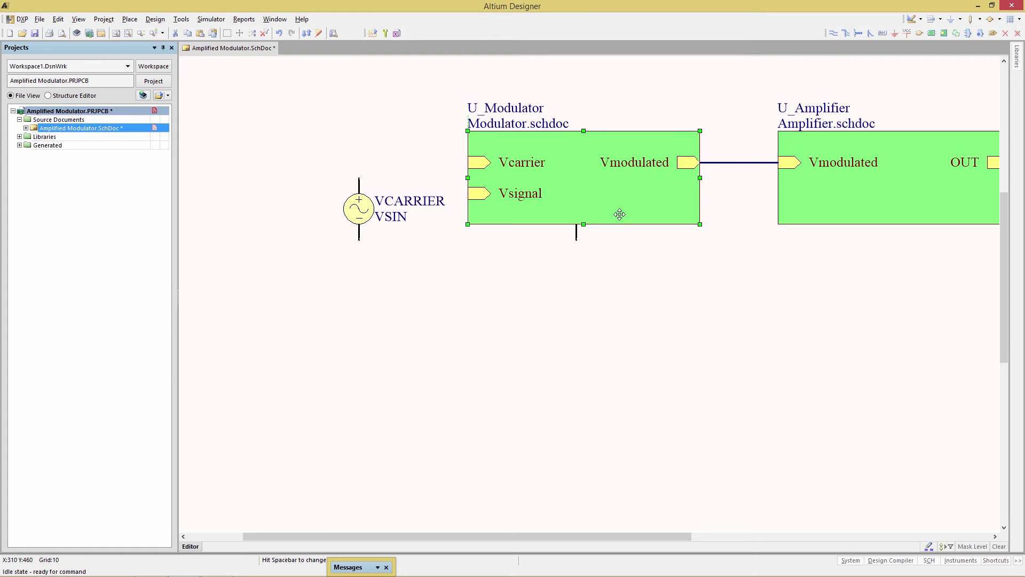
# - Move the VSIGNAL source below the modulator symbol's left side, level with the VCARRIER source
pyautogui.keyDown('ctrl'); pyautogui.scroll(2, 619, 214); pyautogui.keyUp('ctrl')
pyautogui.keyDown('ctrl'); pyautogui.scroll(-3, 618, 213); pyautogui.keyUp('ctrl')
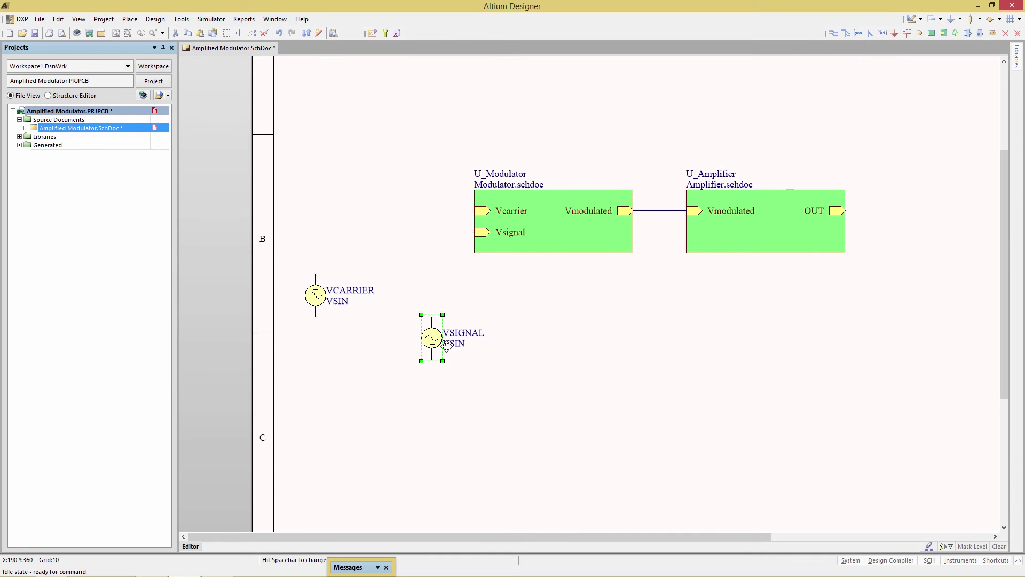
pyautogui.moveTo(446, 346); pyautogui.dragTo(410, 318)
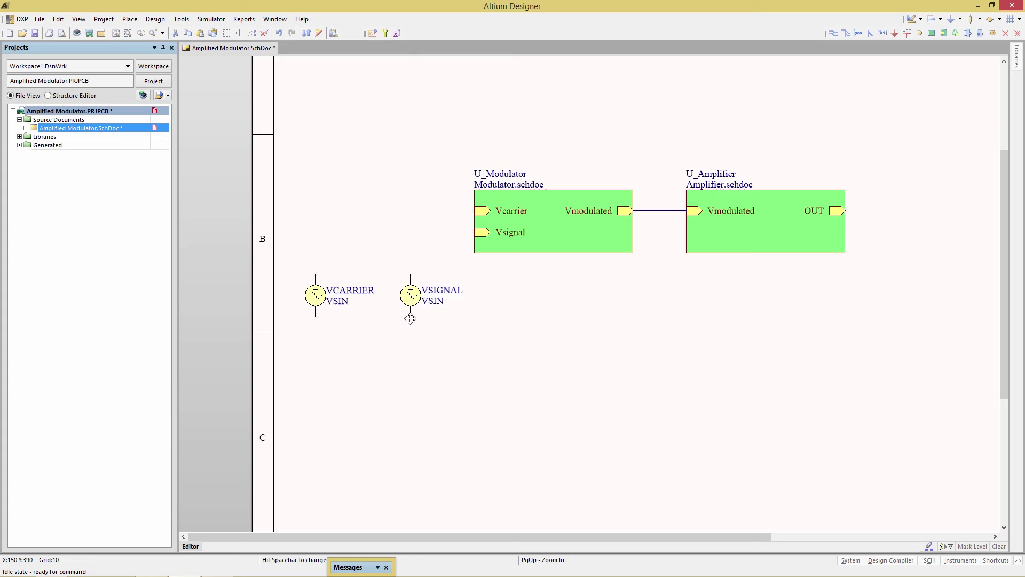
pyautogui.click(411, 319)
# - Wire the modulator's Vcarrier entry to the VCARRIER source and its Vsignal entry to the VSIGNAL source
pyautogui.rightClick(423, 332)
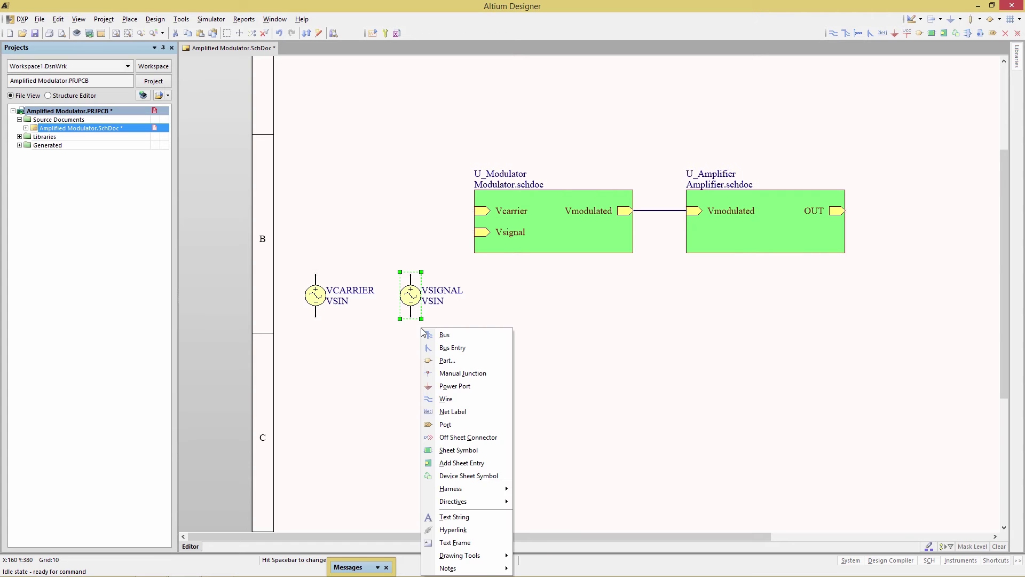
pyautogui.press('w')
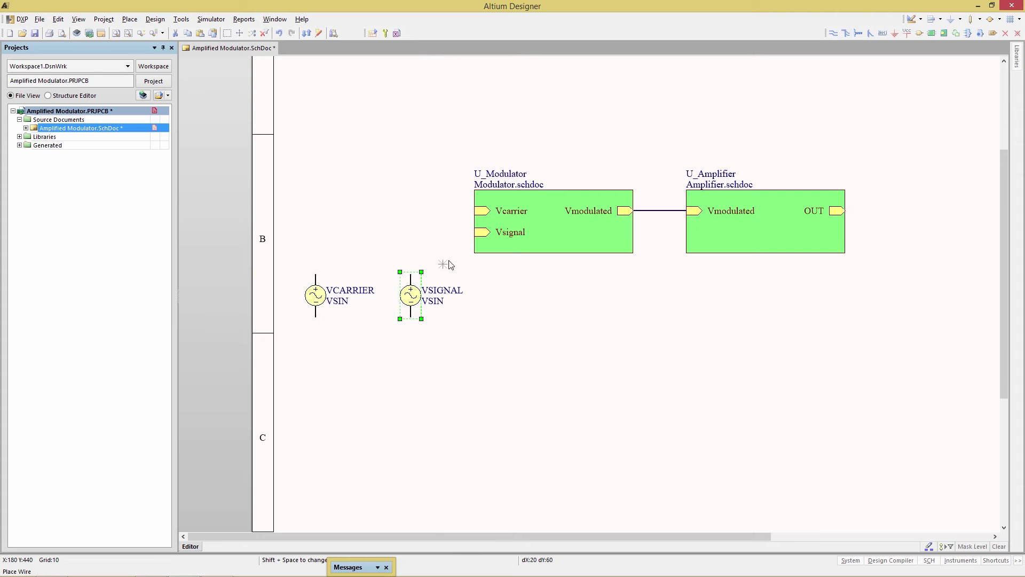
pyautogui.click(475, 211)
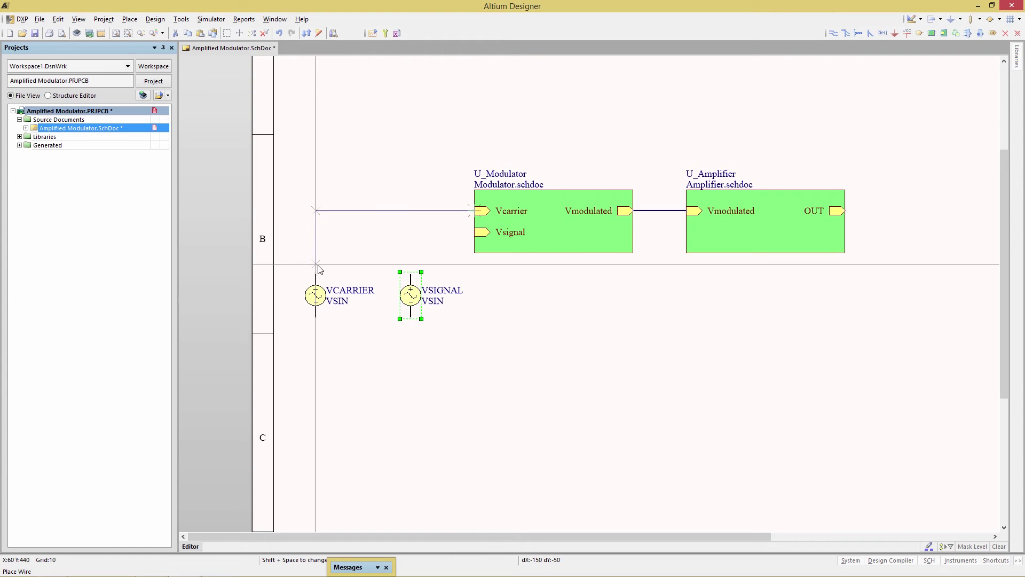
pyautogui.click(316, 274)
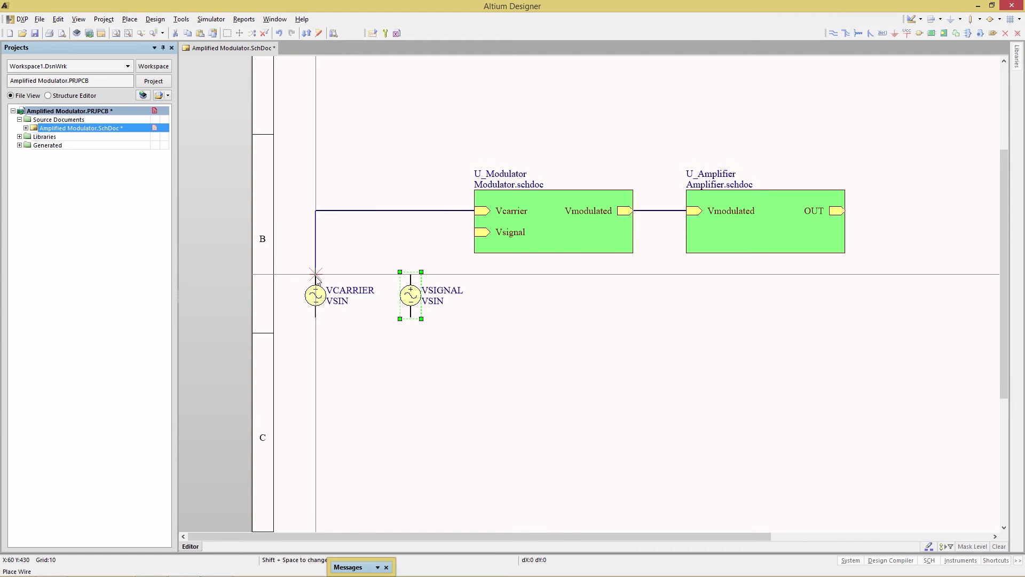
pyautogui.click(475, 232)
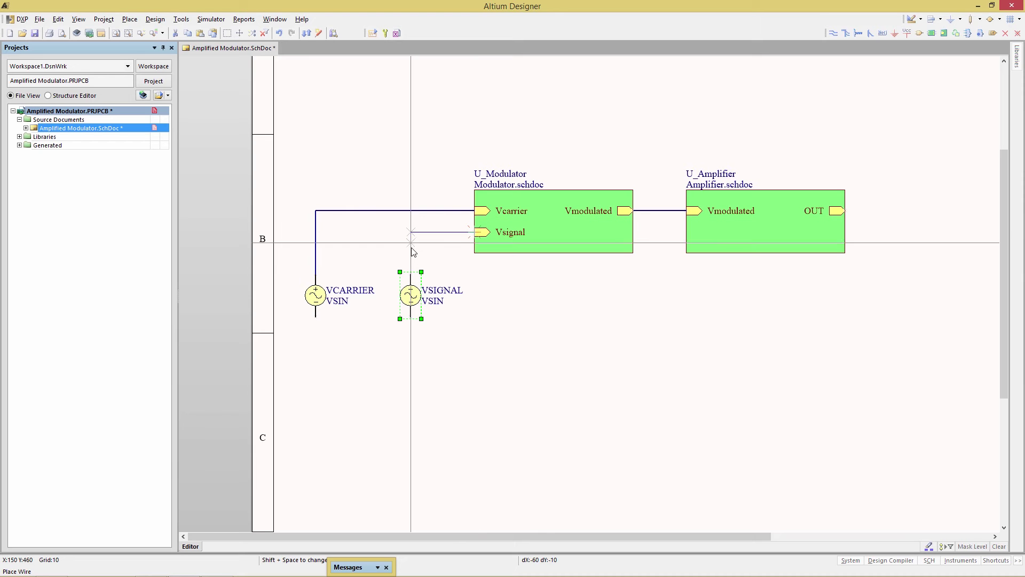
pyautogui.click(412, 274)
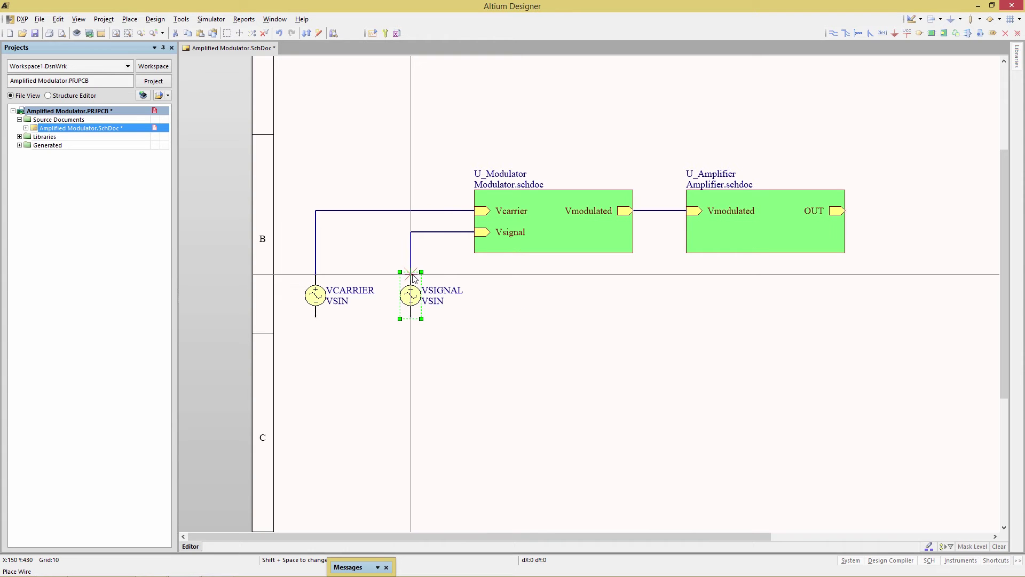
pyautogui.rightClick(414, 278)
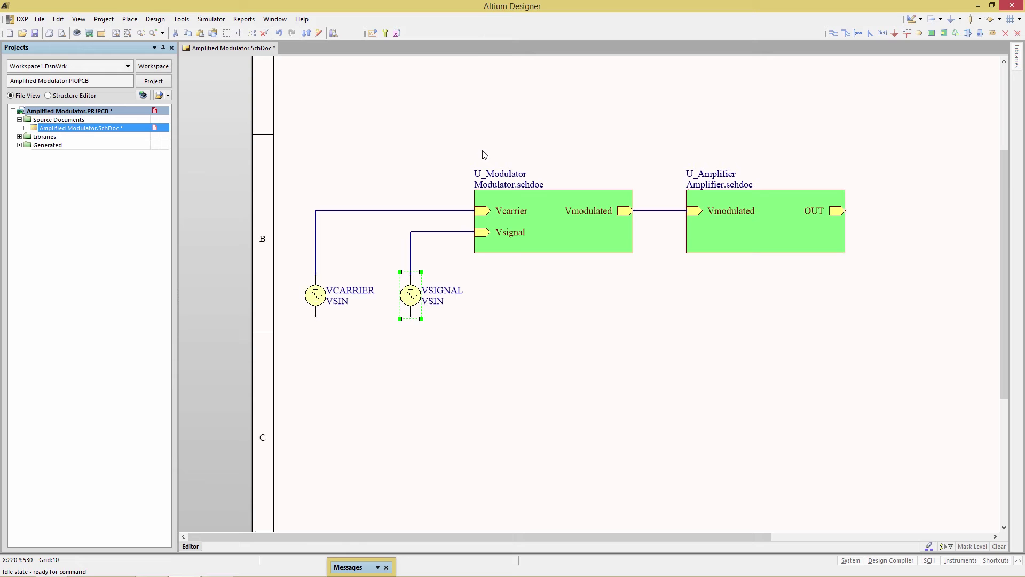
# - Place GND power ports on the lower pins of the VSIGNAL and VCARRIER sources
pyautogui.click(896, 34)
pyautogui.click(411, 322)
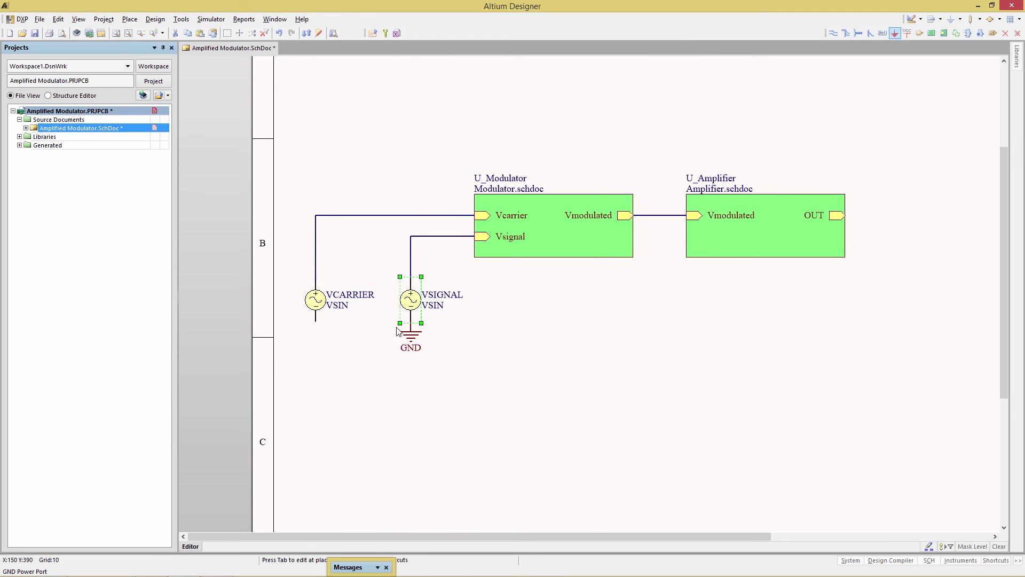
pyautogui.click(316, 323)
pyautogui.rightClick(344, 380)
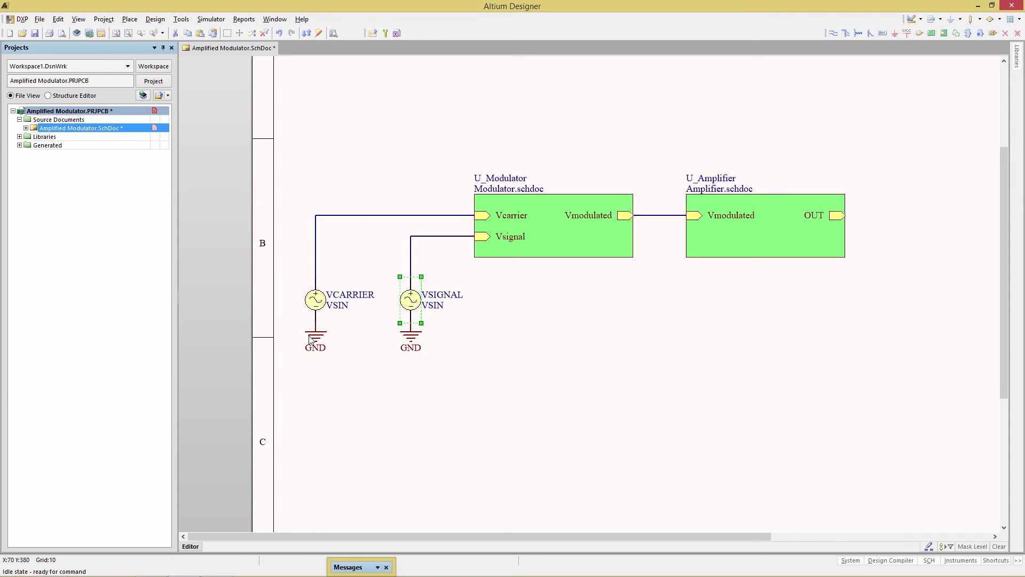
# - Draw a short horizontal wire outward from the amplifier symbol's OUT entry
pyautogui.rightClick(821, 184)
pyautogui.click(834, 185)
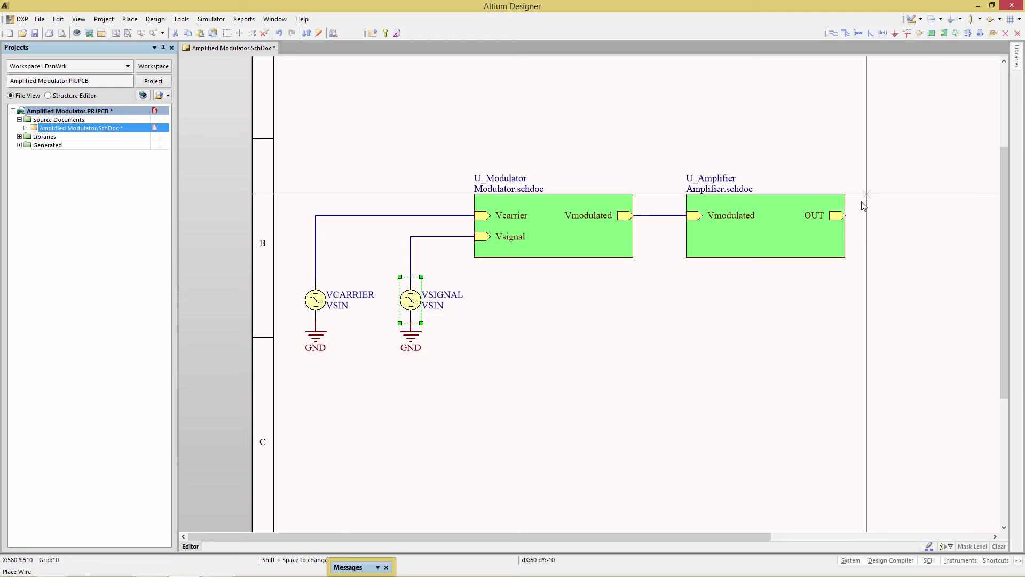
pyautogui.click(846, 215)
pyautogui.click(930, 216)
pyautogui.rightClick(931, 216)
pyautogui.rightClick(931, 217)
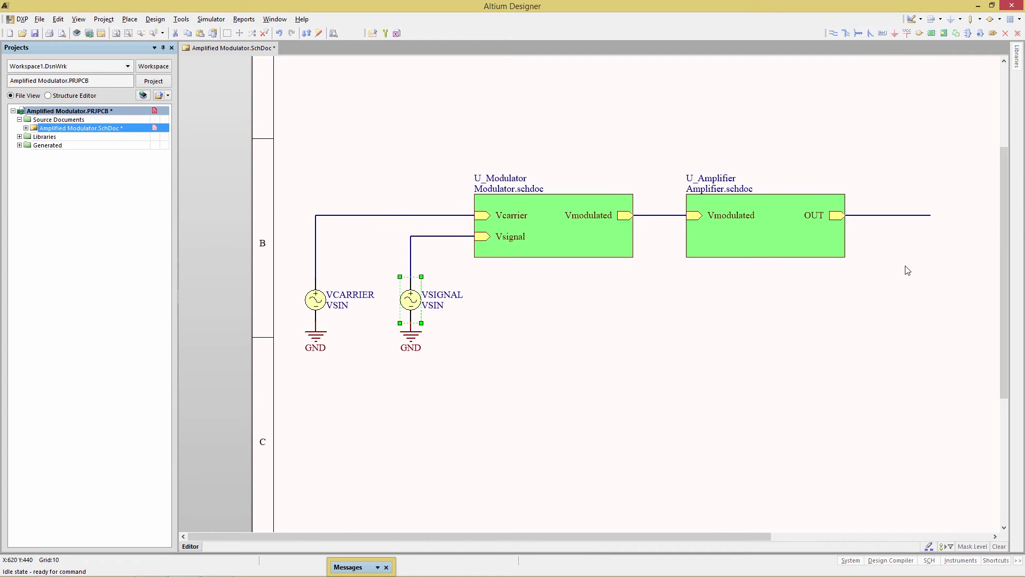
# - Place an OUT net label on the amplifier's output wire
pyautogui.click(130, 19)
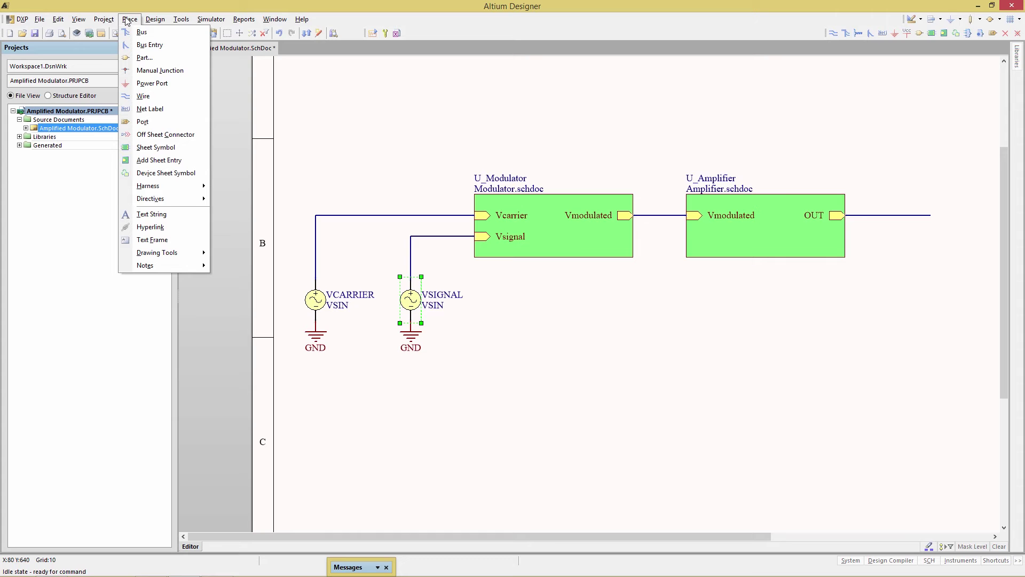
pyautogui.click(147, 109)
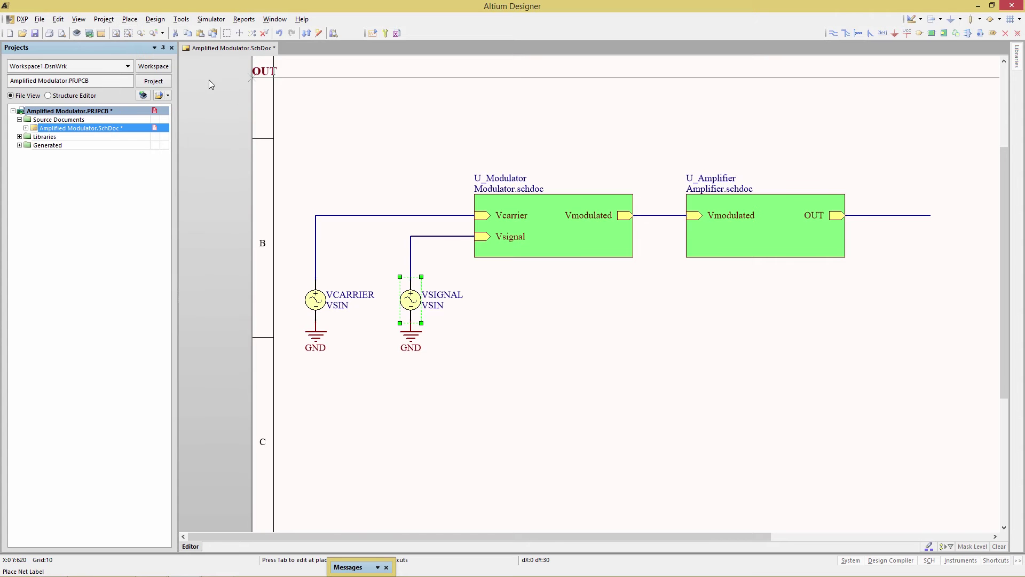
pyautogui.click(876, 216)
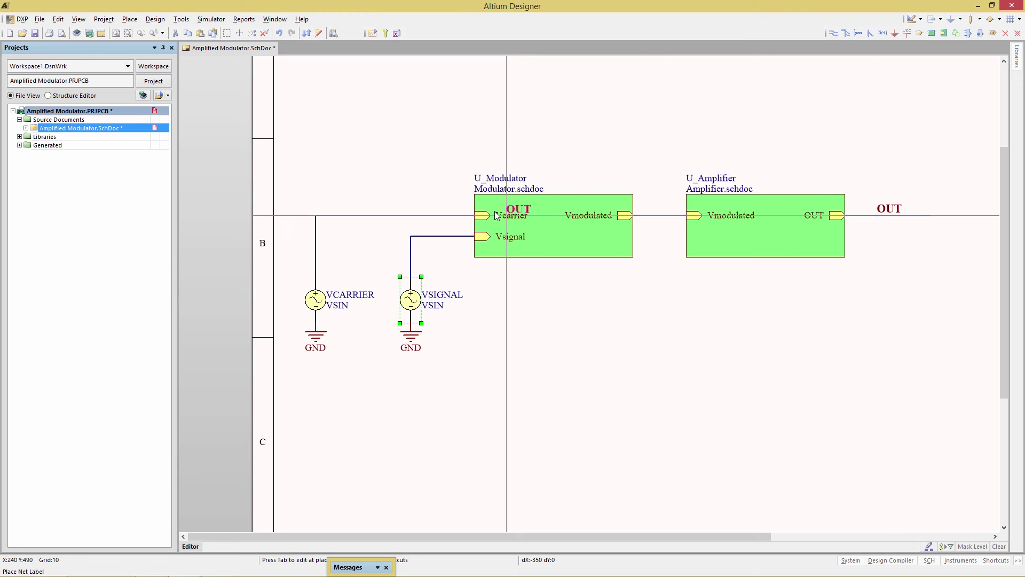
# - Place a VCARRIER net label on the wire feeding the modulator's Vcarrier entry
pyautogui.press('Tab')
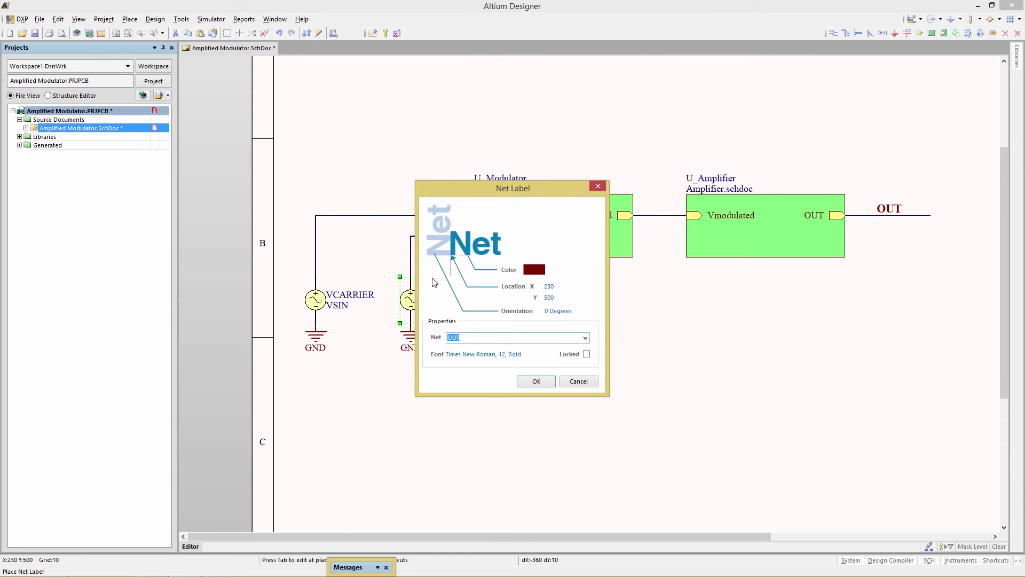
pyautogui.moveTo(464, 191); pyautogui.dragTo(625, 284)
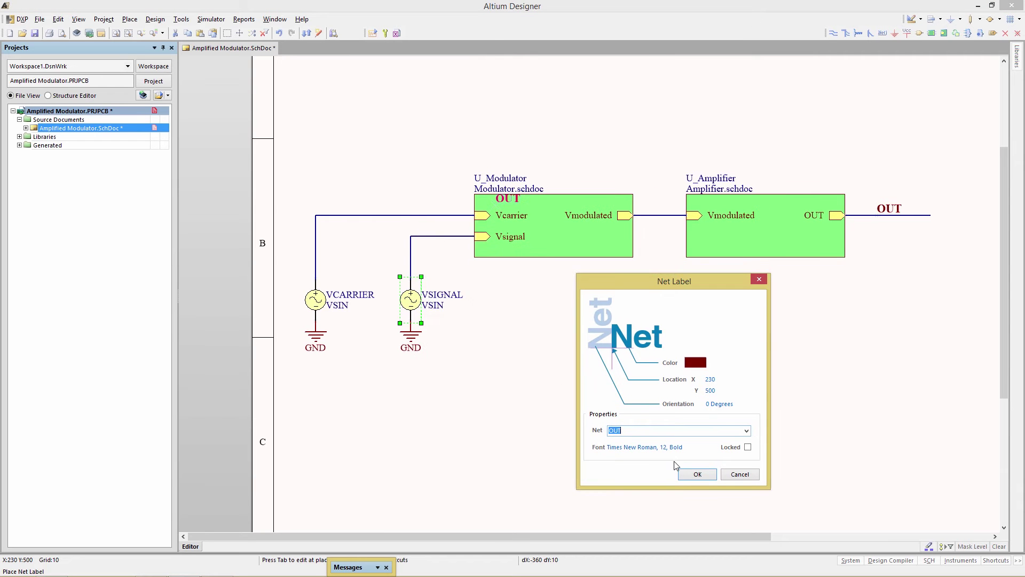
pyautogui.write('VCARRIER')
pyautogui.press('Return')
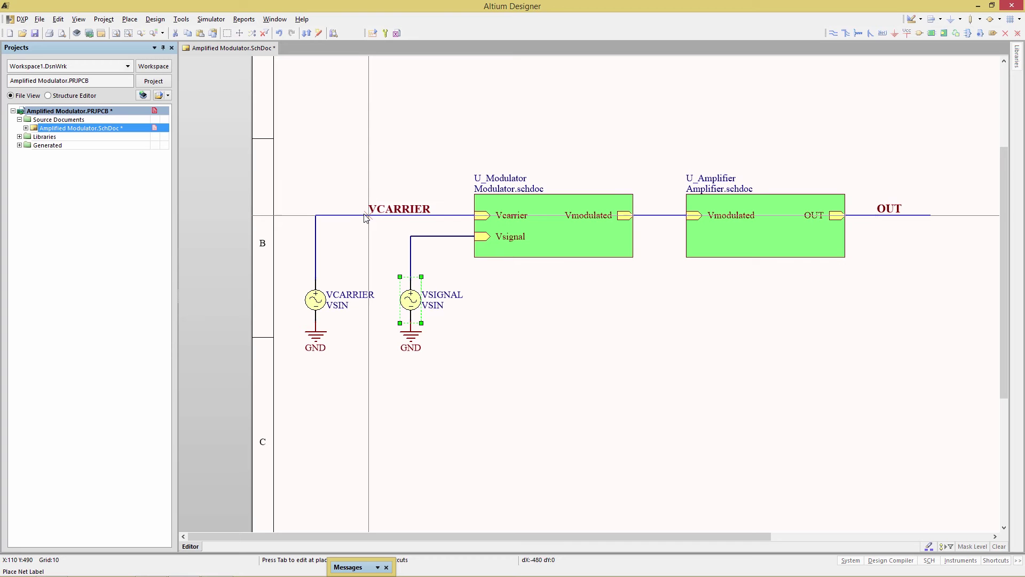
pyautogui.click(358, 215)
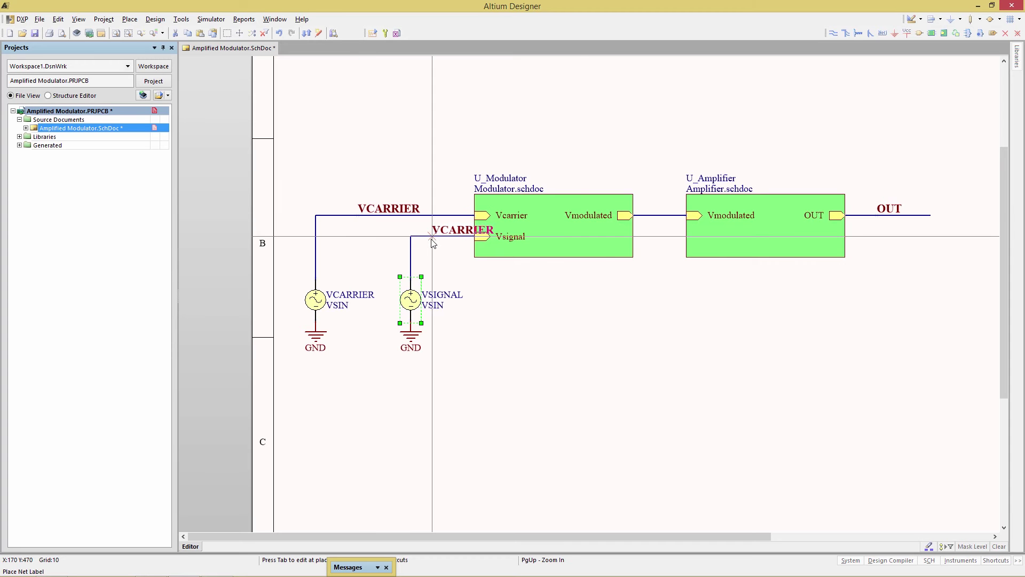
# - Place a VSIGNAL net label on the wire feeding the modulator's Vsignal entry, and save the schematic and project
pyautogui.press('Tab')
pyautogui.write('VSIGNAL')
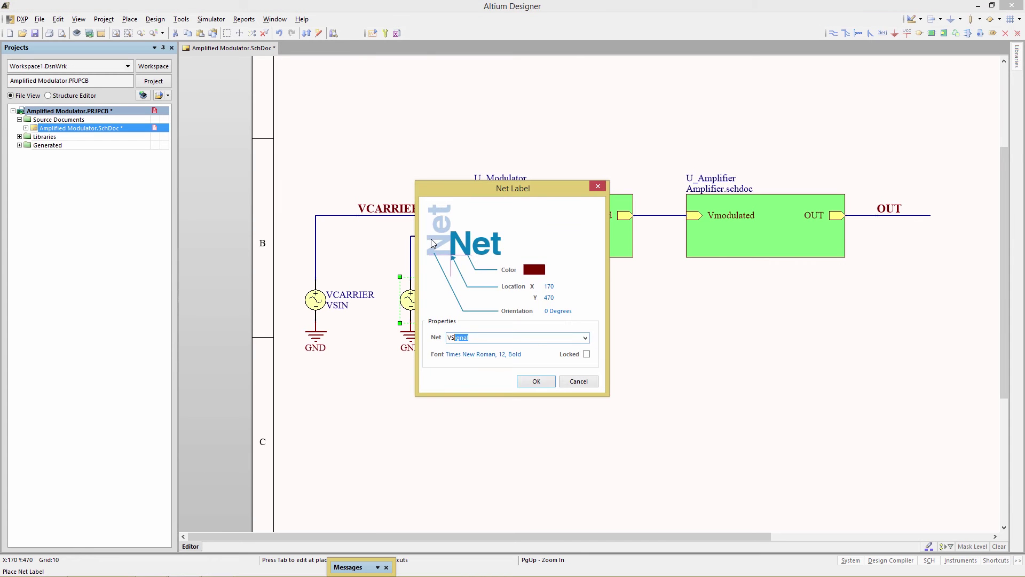
pyautogui.press('Return')
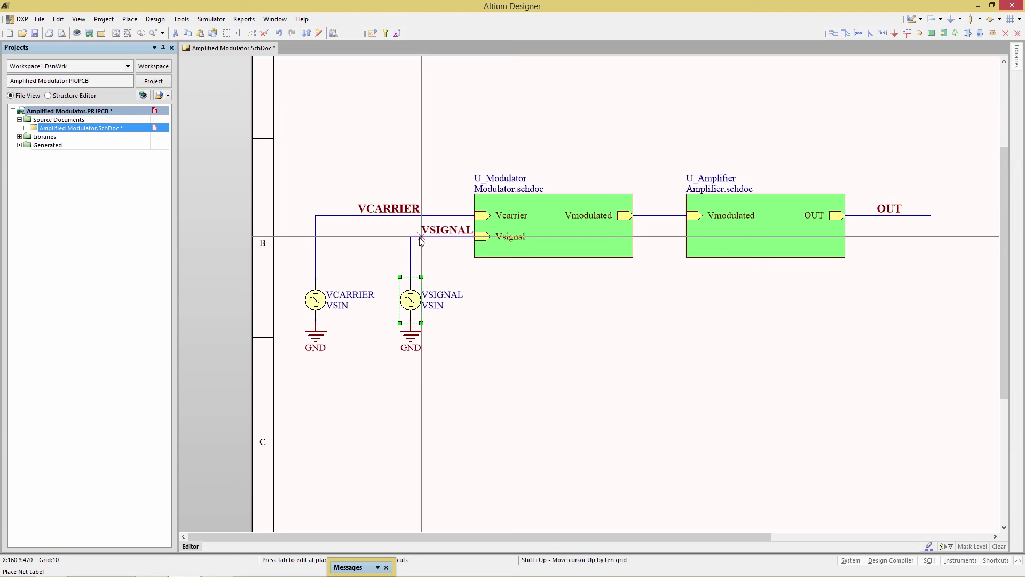
pyautogui.click(421, 240)
pyautogui.press('Escape')
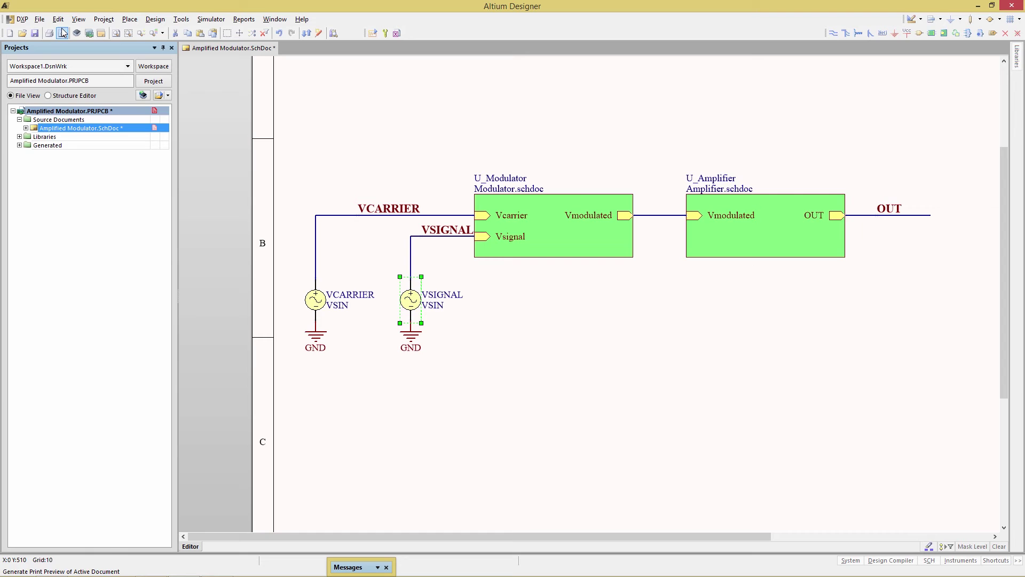
pyautogui.click(39, 19)
pyautogui.click(64, 166)
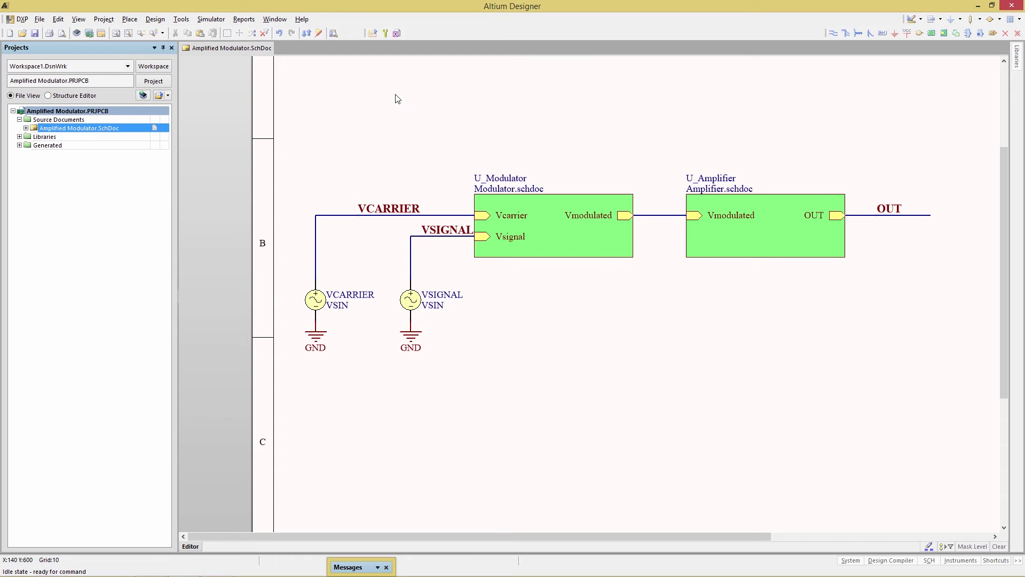
# - In the Transient Analysis setup, enable Use Transient Defaults and reset the parameters to their defaults
pyautogui.click(383, 33)
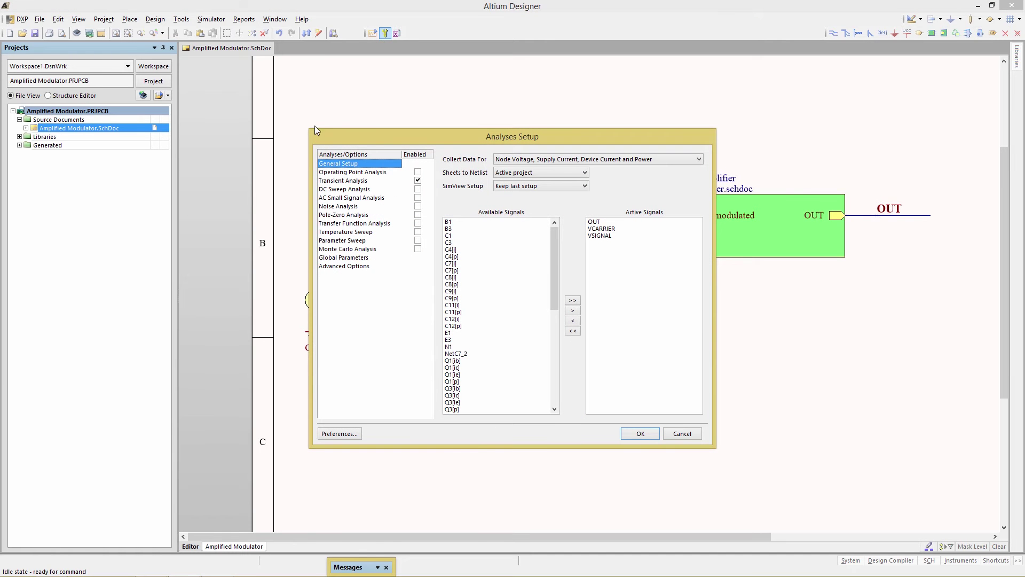
pyautogui.click(343, 181)
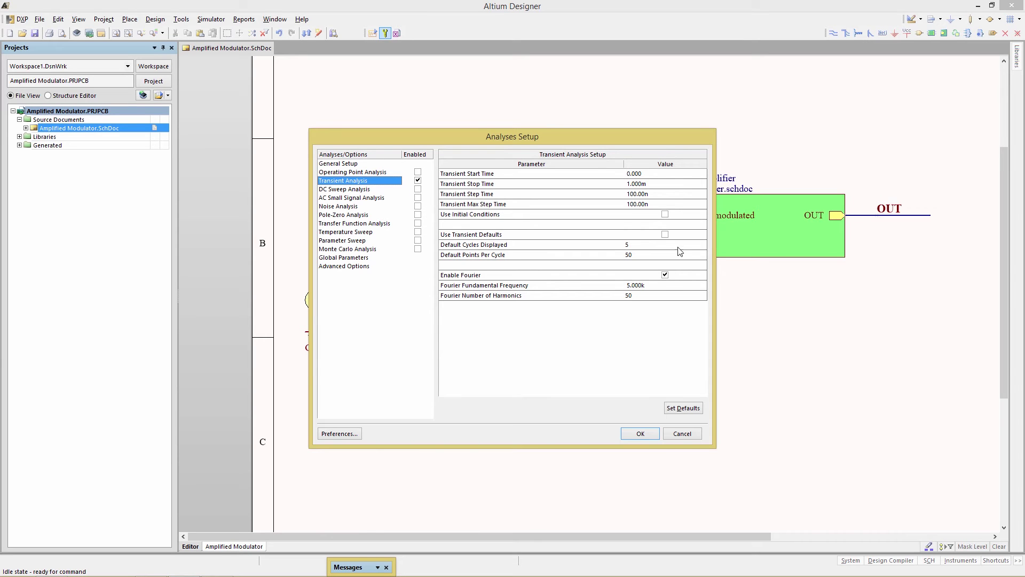
pyautogui.click(665, 235)
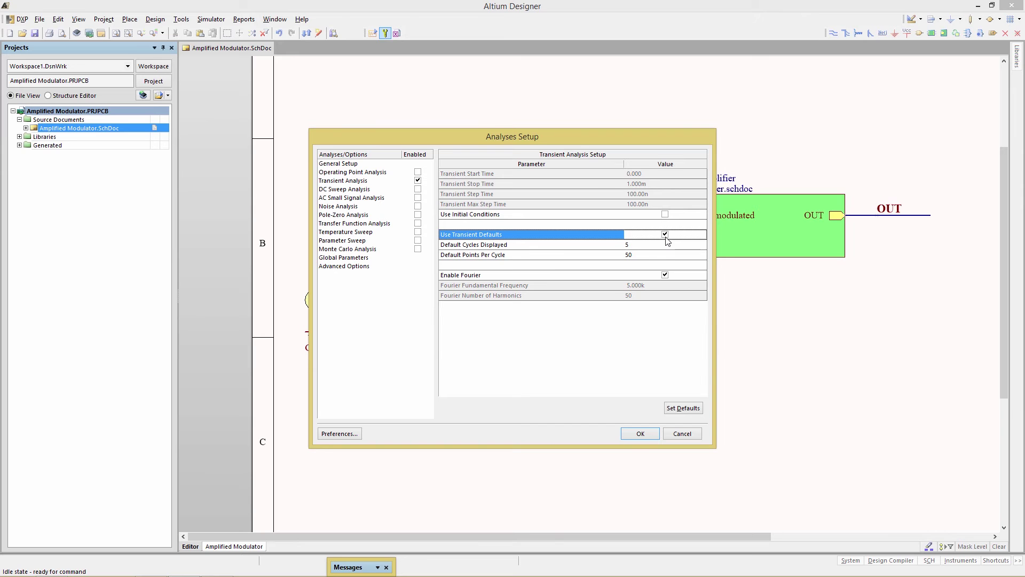
pyautogui.click(553, 246)
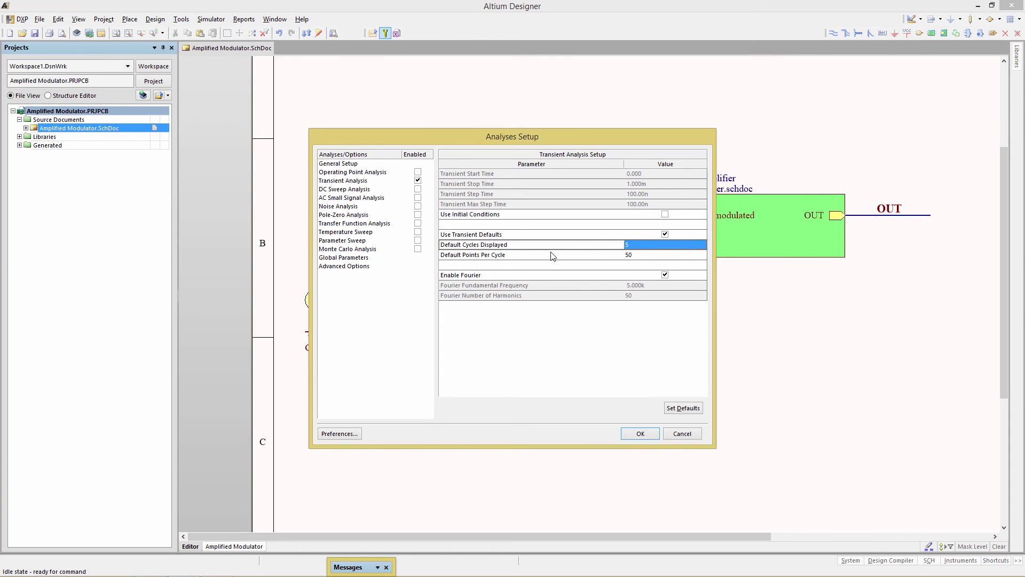
pyautogui.click(491, 256)
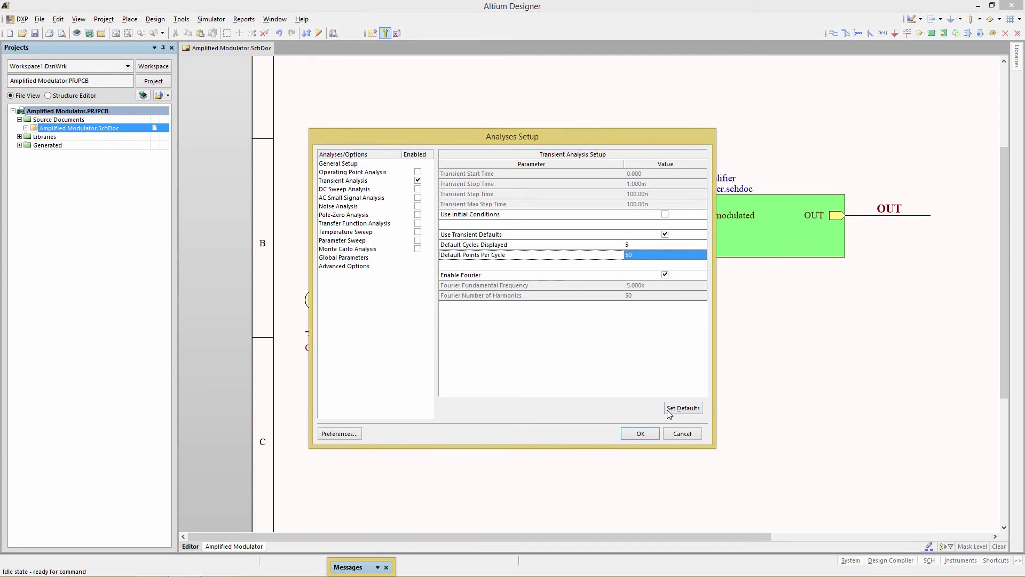
pyautogui.click(690, 408)
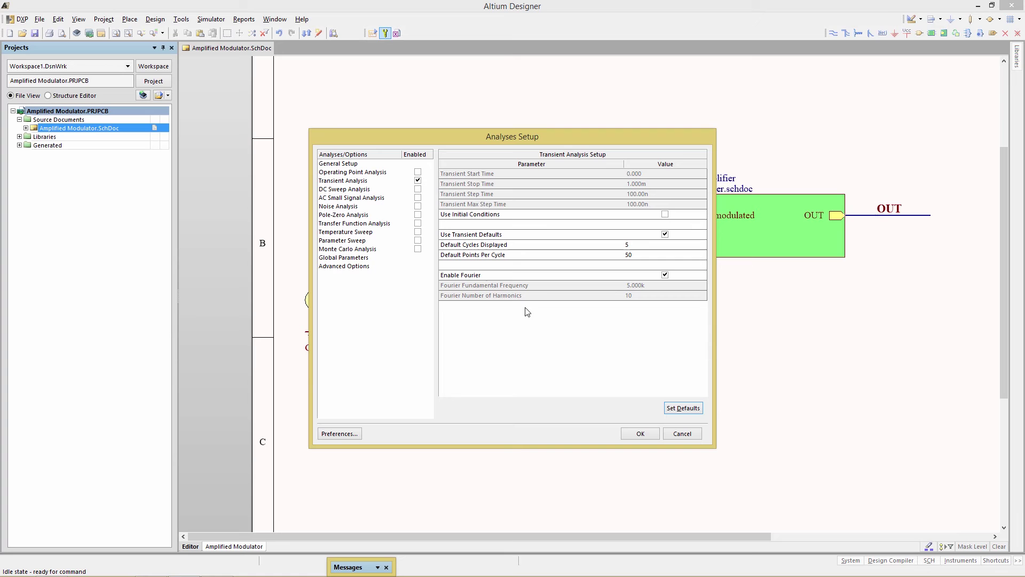
pyautogui.click(485, 274)
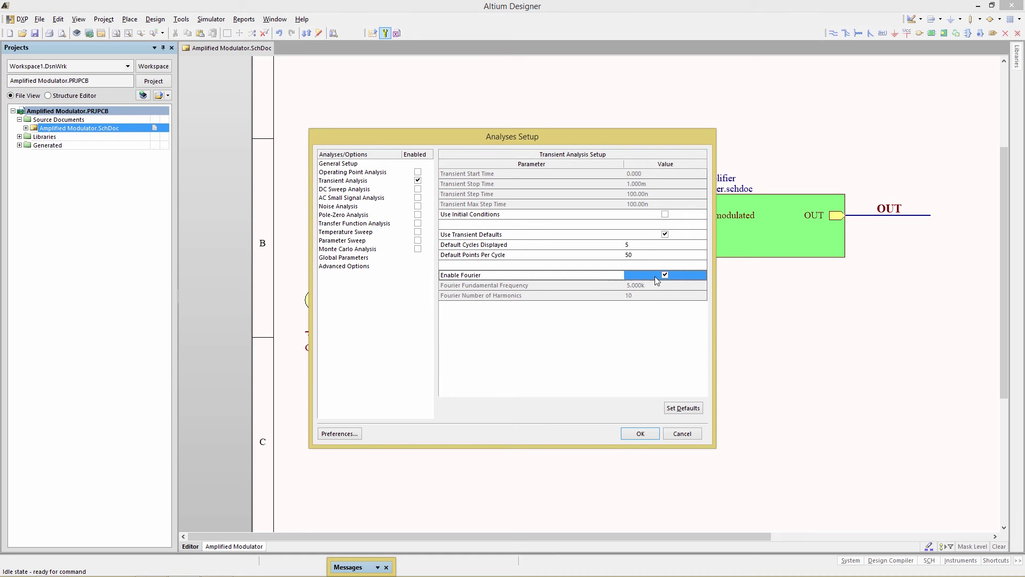
pyautogui.click(690, 411)
# - Disable Use Transient Defaults, accept the analyses setup and run the simulation
pyautogui.click(665, 235)
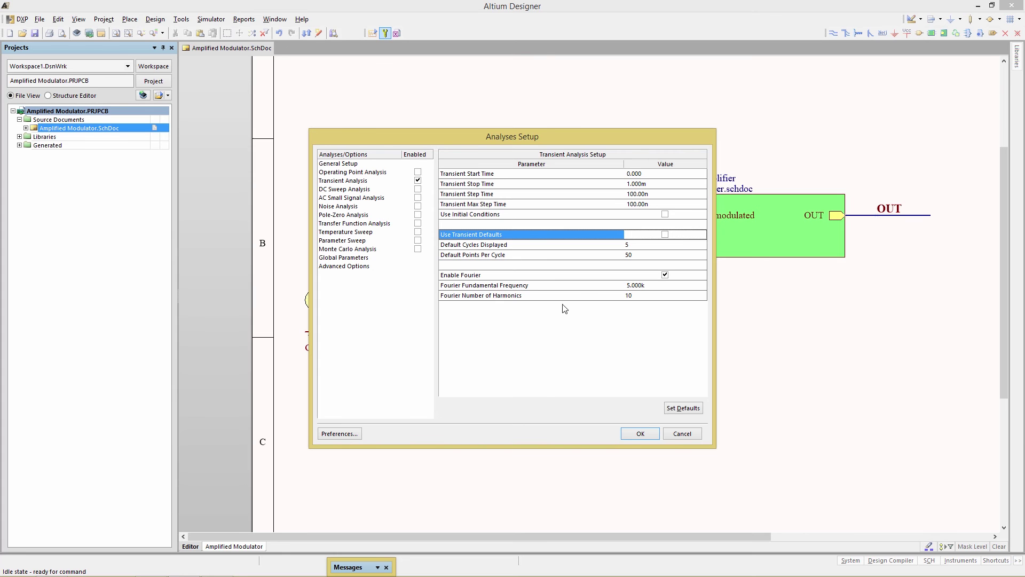
pyautogui.click(630, 295)
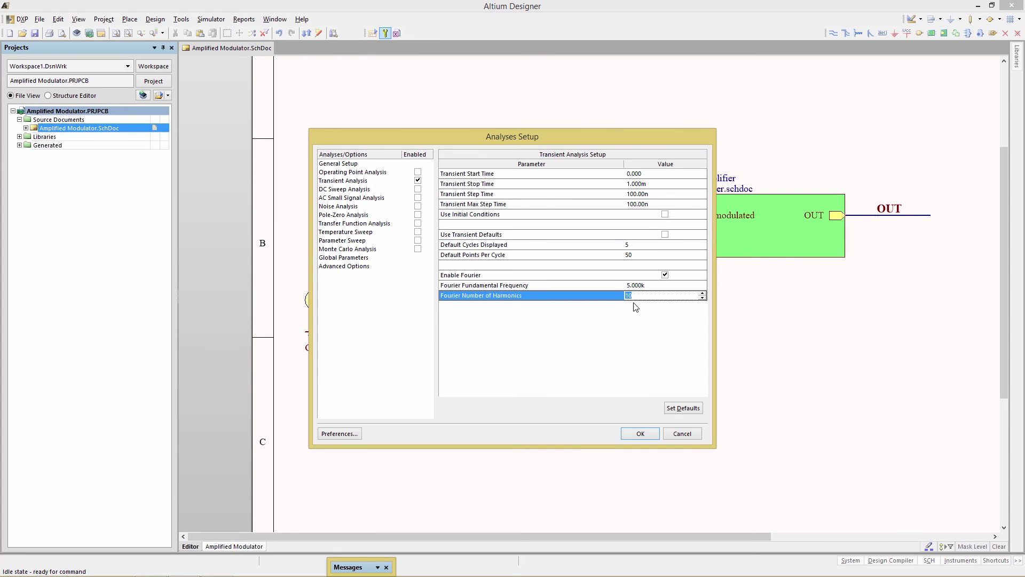
pyautogui.click(645, 433)
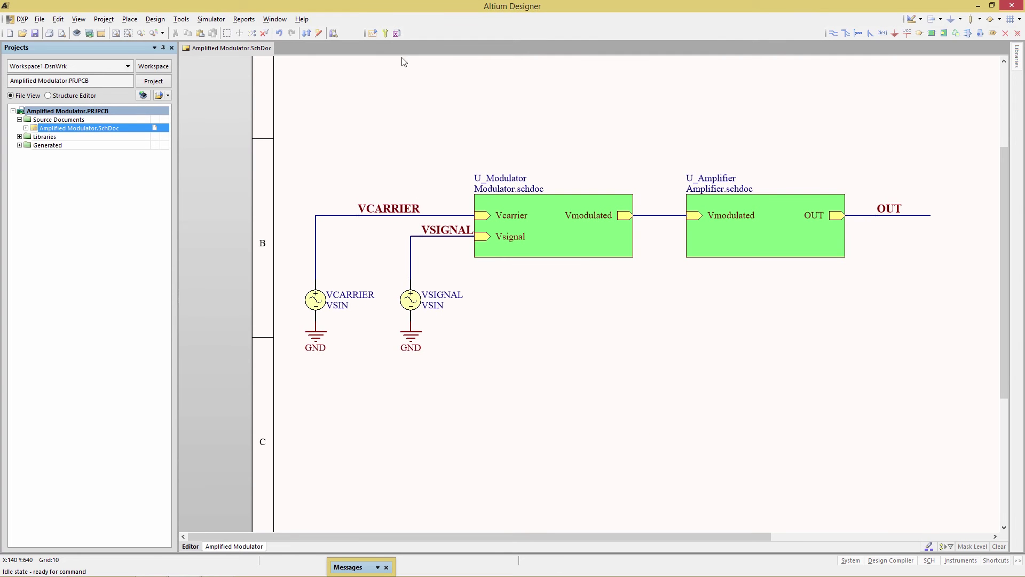
pyautogui.click(372, 34)
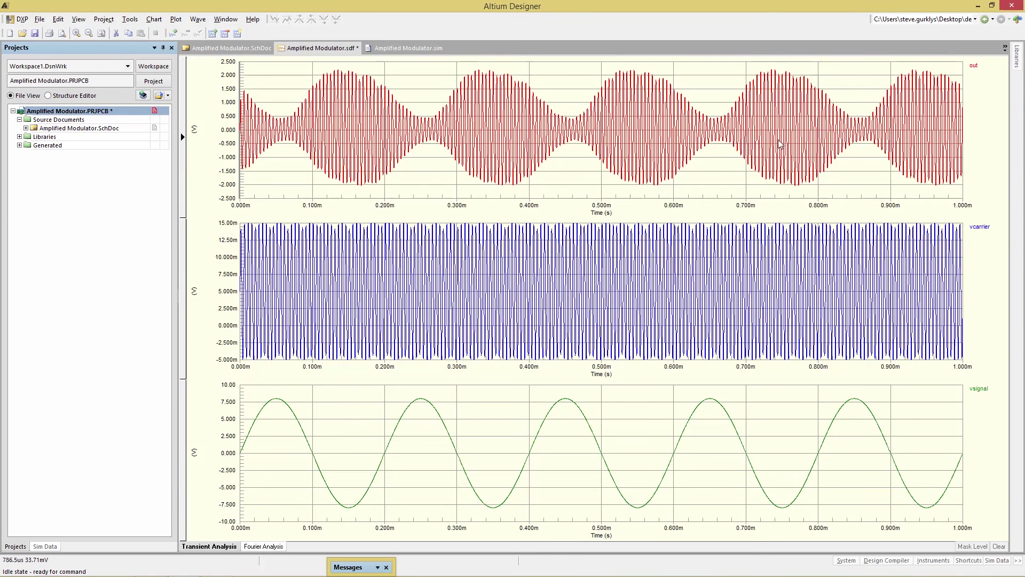
# - Examine the vsignal transient waveform and the vsignal, vcarrier and out spectra in the Fourier Analysis chart, isolating each trace
pyautogui.click(243, 427)
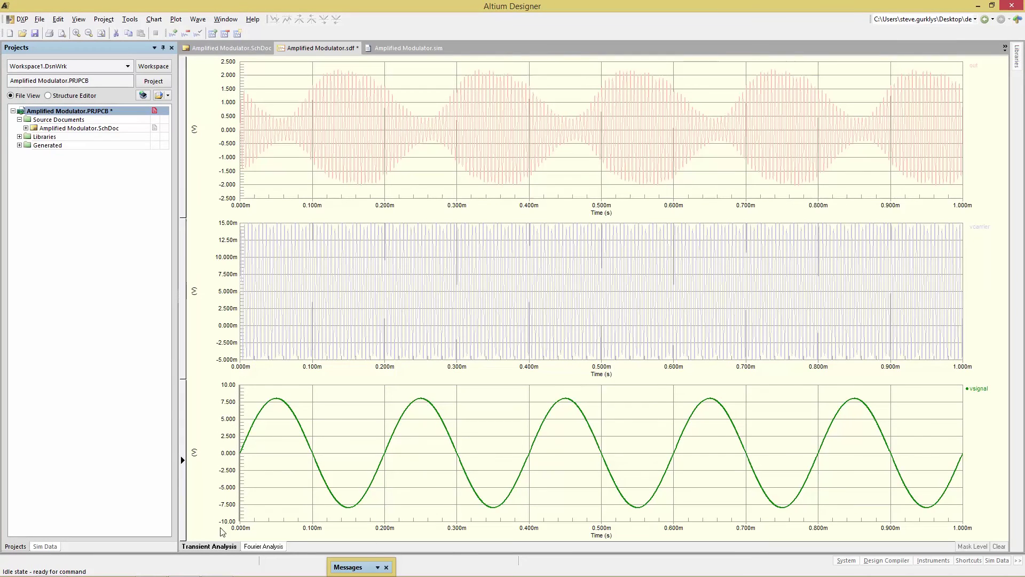
pyautogui.click(257, 547)
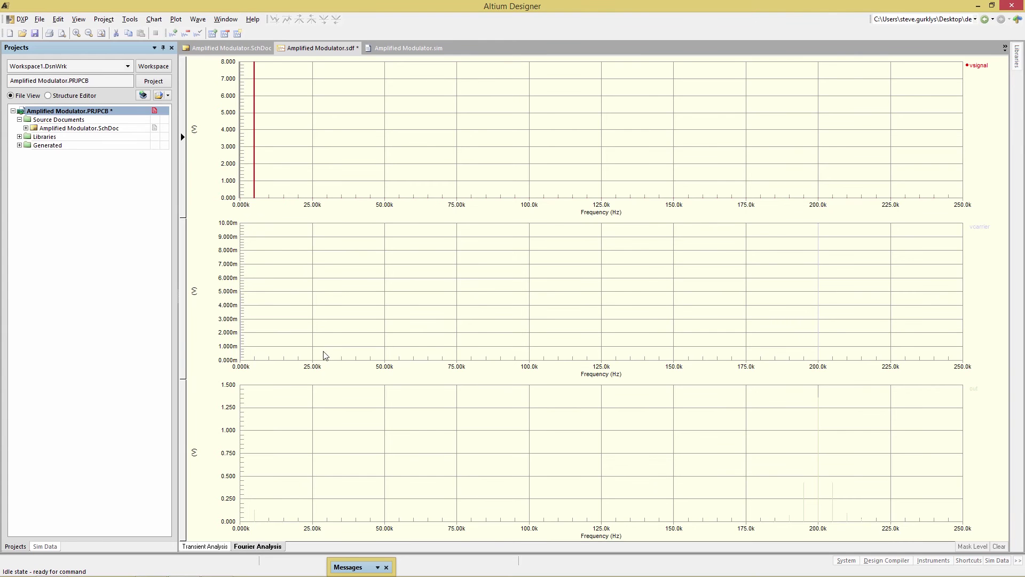
pyautogui.click(978, 73)
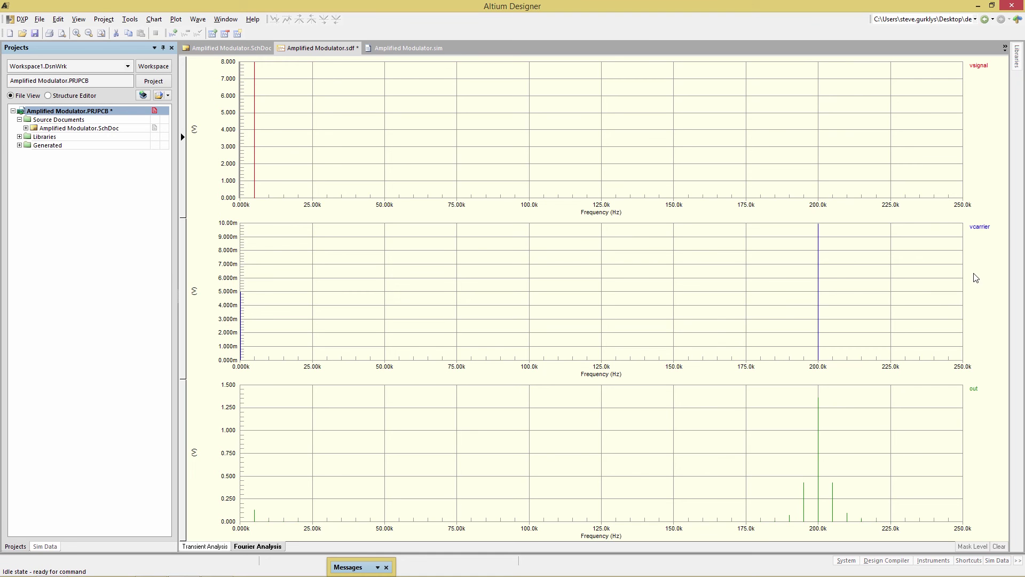
pyautogui.click(983, 229)
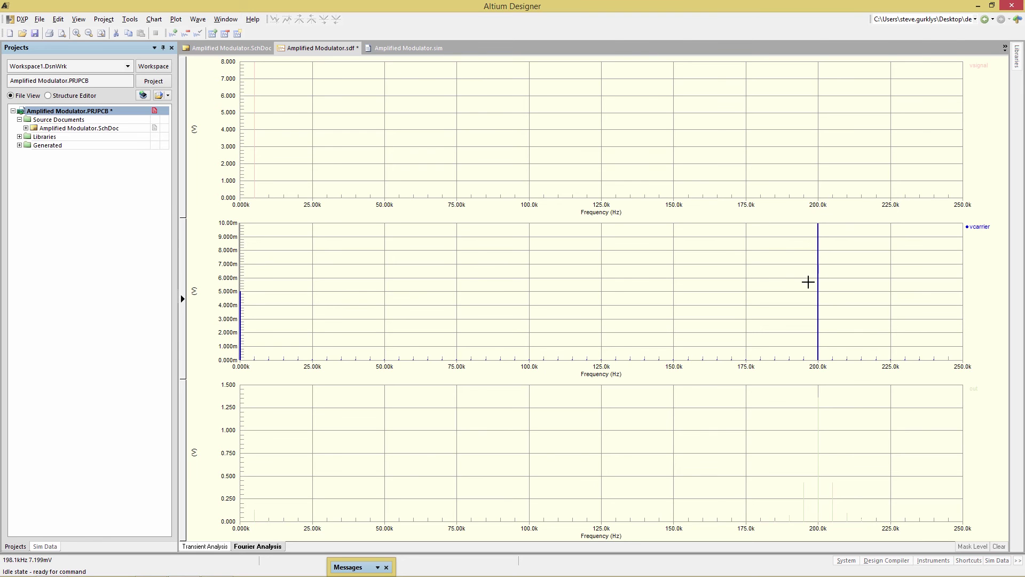
pyautogui.click(976, 389)
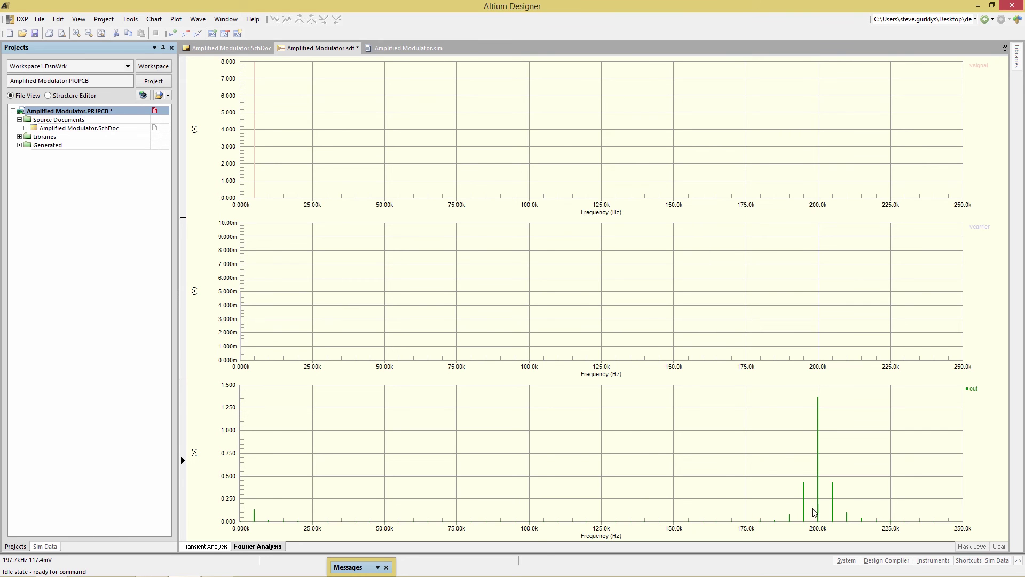
pyautogui.scroll(2, 813, 512)
pyautogui.scroll(-3, 705, 476)
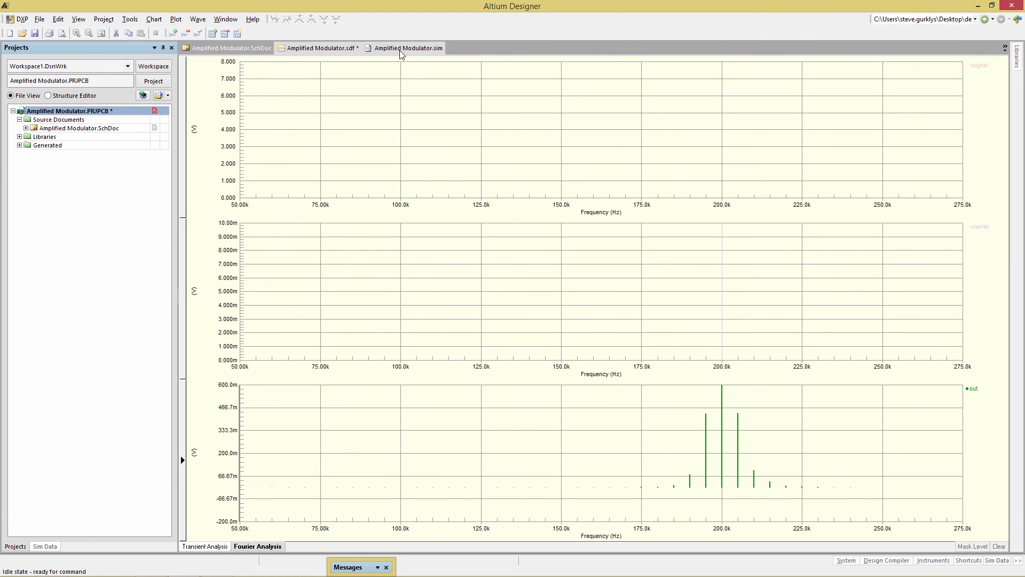
# - Review the Fourier harmonics data in Amplified Modulator.sim and return to the transient waveforms
pyautogui.click(431, 48)
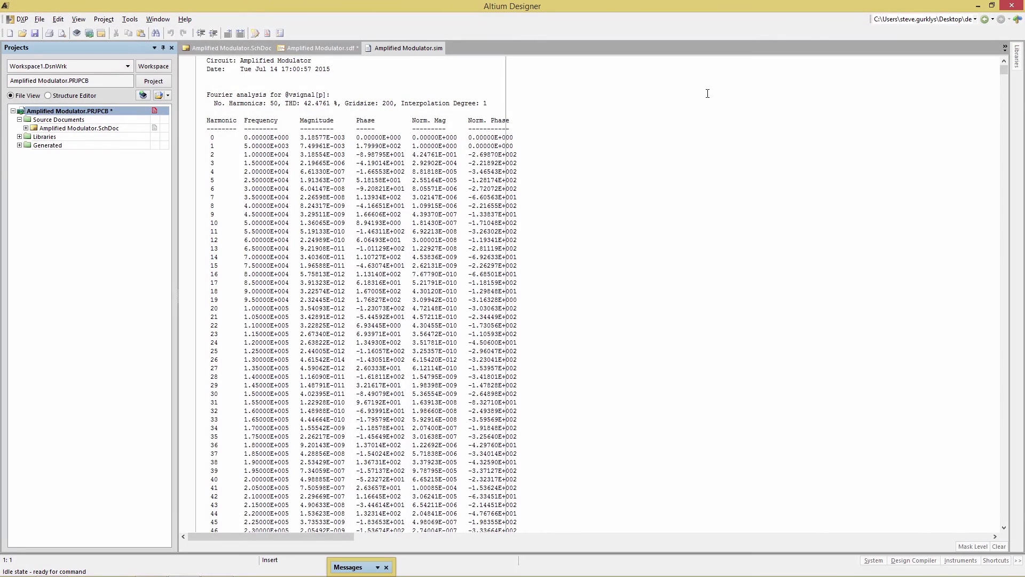
pyautogui.scroll(-2, 342, 90)
pyautogui.hotkey('ctrl', 'Tab')
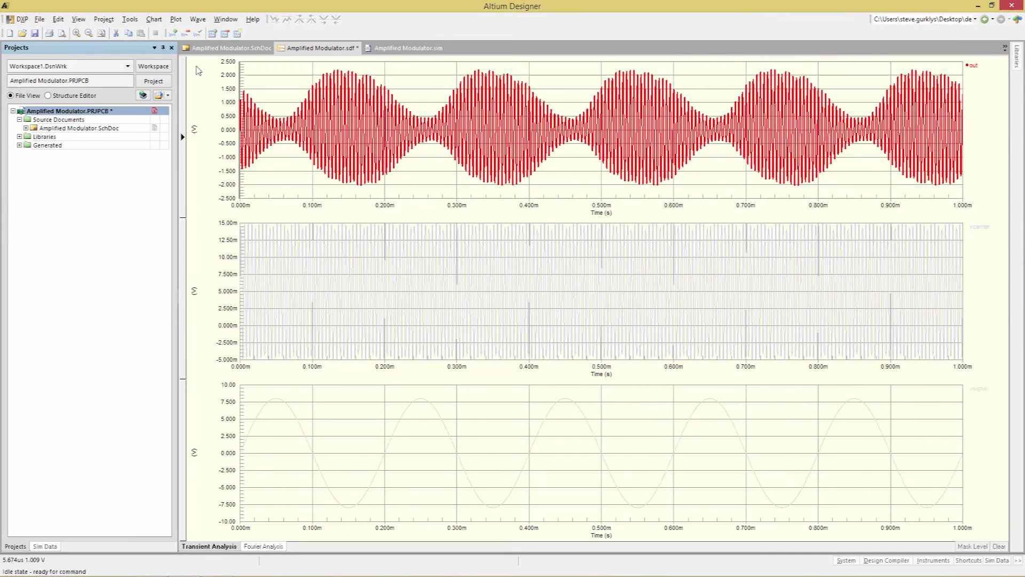
# - Set the FFT length to 512 in the waveform document options for the active chart
pyautogui.click(129, 19)
pyautogui.click(166, 101)
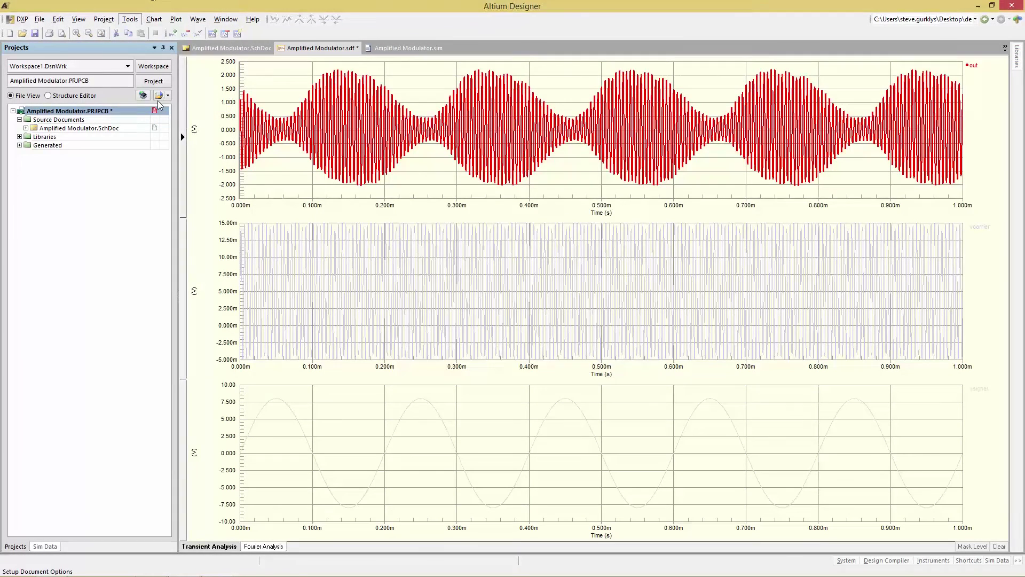
pyautogui.click(476, 329)
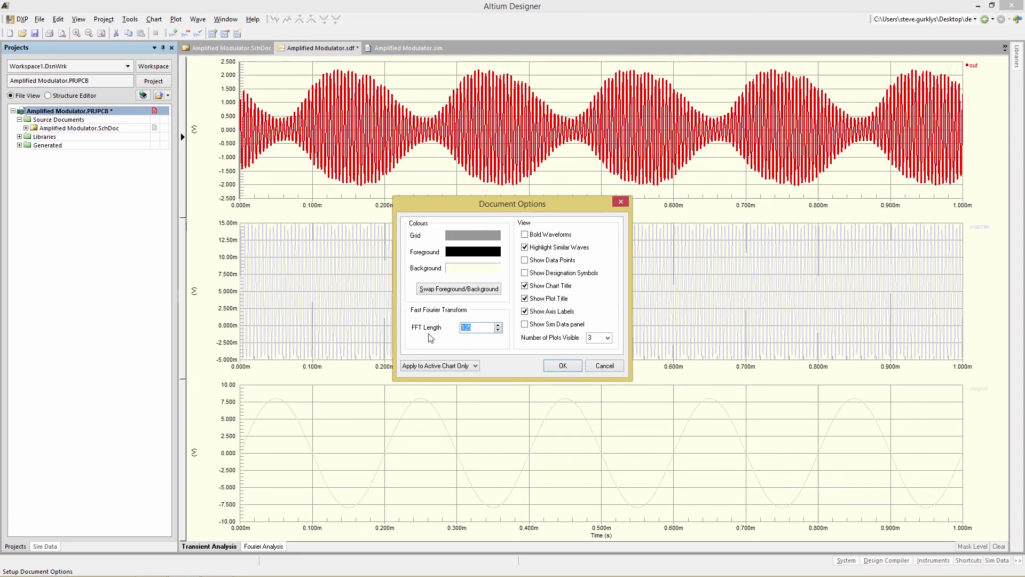
pyautogui.press('BackSpace')
pyautogui.press('BackSpace')
pyautogui.press('BackSpace')
pyautogui.write('512')
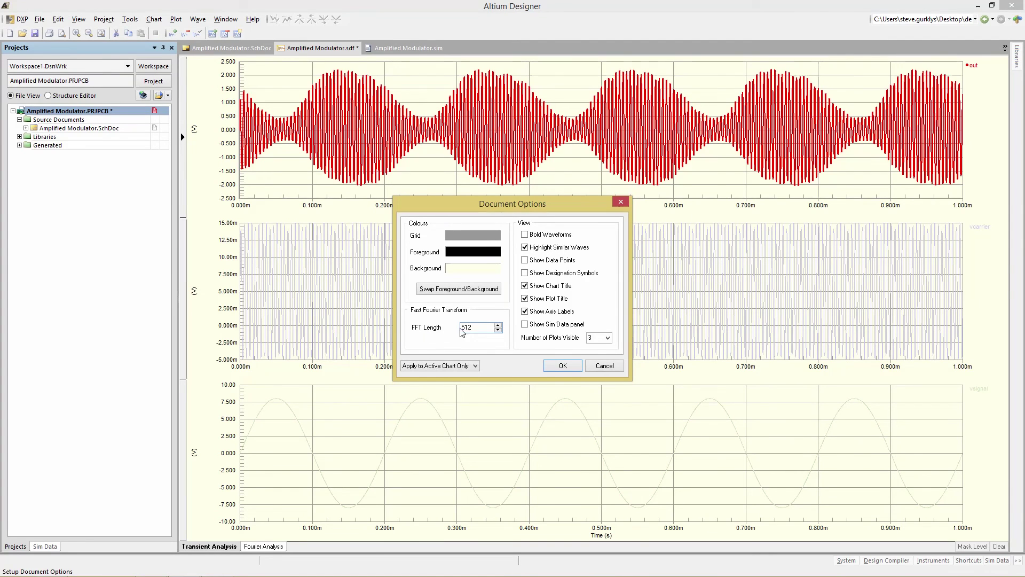
pyautogui.click(556, 366)
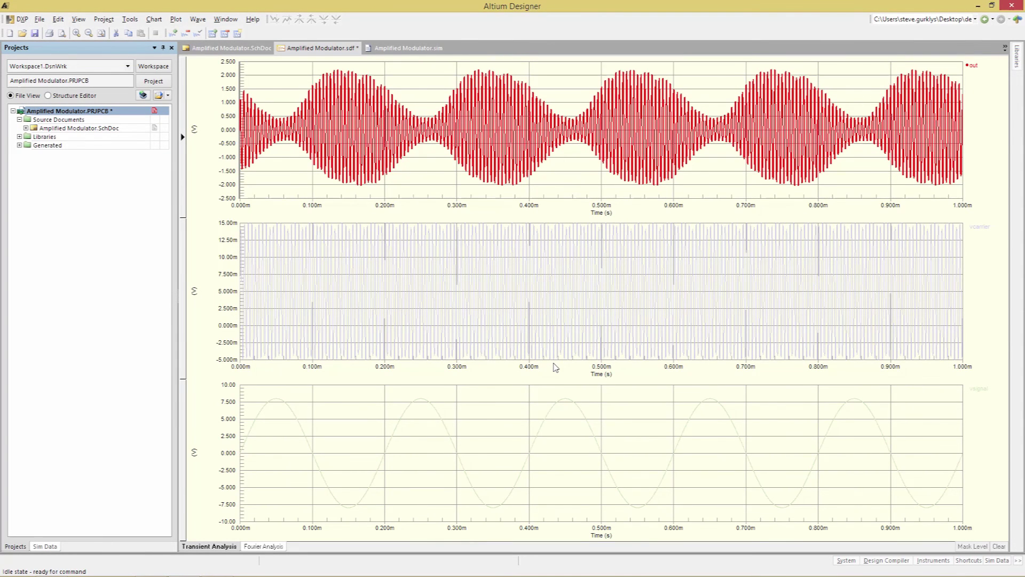
# - Create an FFT chart from the Transient Analysis chart
pyautogui.click(154, 19)
pyautogui.click(182, 73)
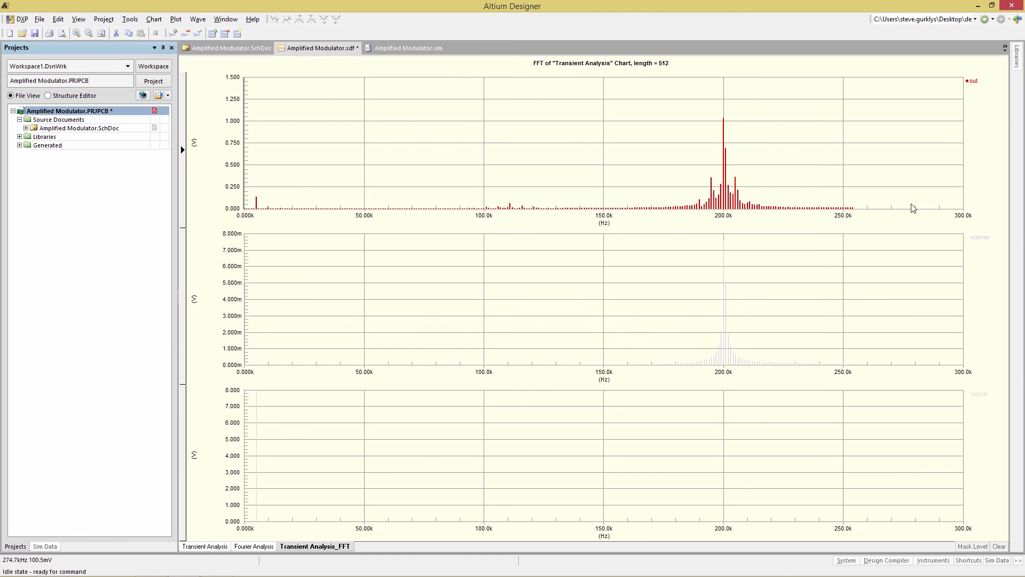
pyautogui.press('pageup')
# - Close the Amplified Modulator project and open the project Sine2Sqr.PRJPCB from the design files folder
pyautogui.rightClick(62, 116)
pyautogui.click(80, 235)
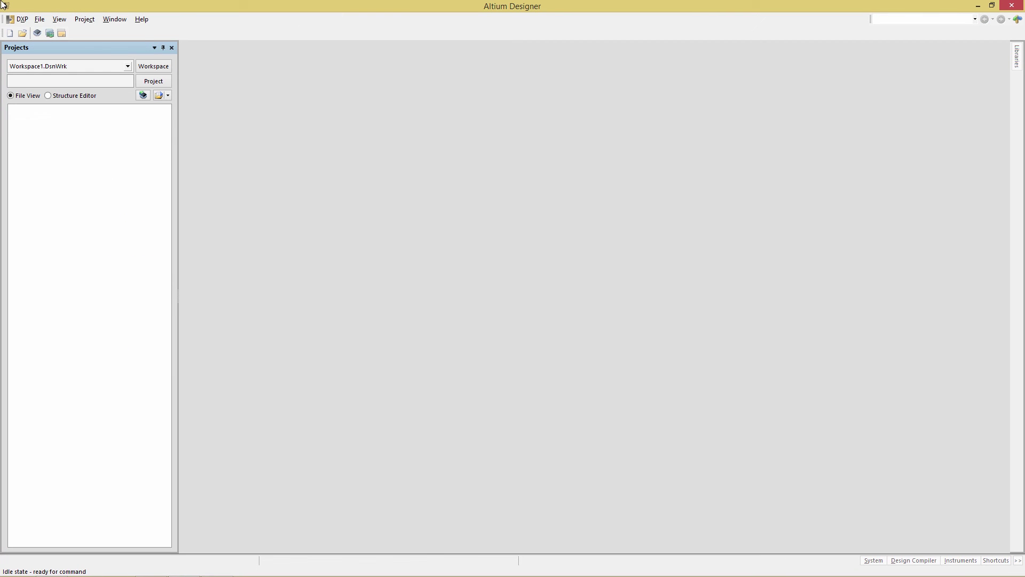
pyautogui.click(40, 20)
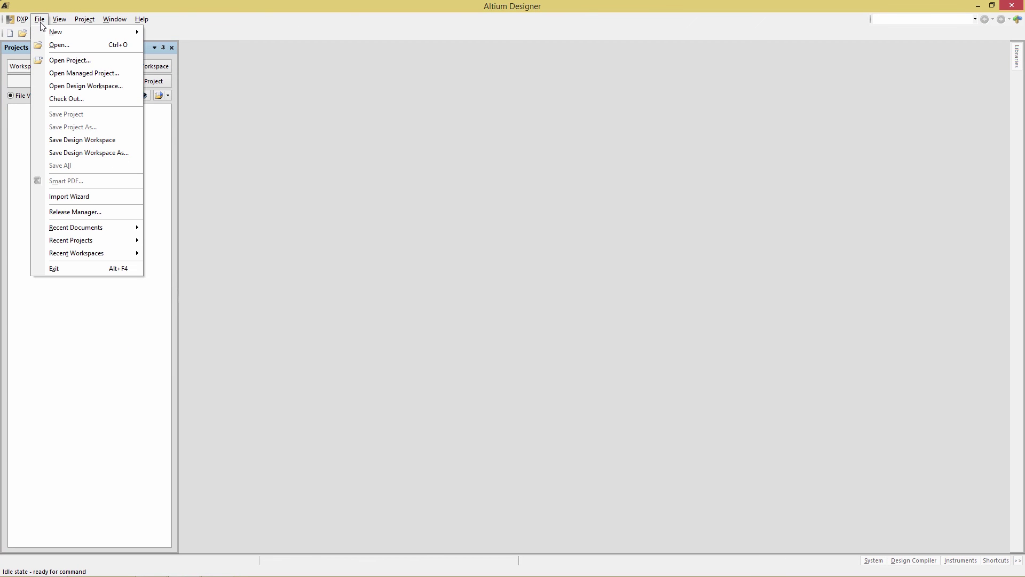
pyautogui.click(58, 45)
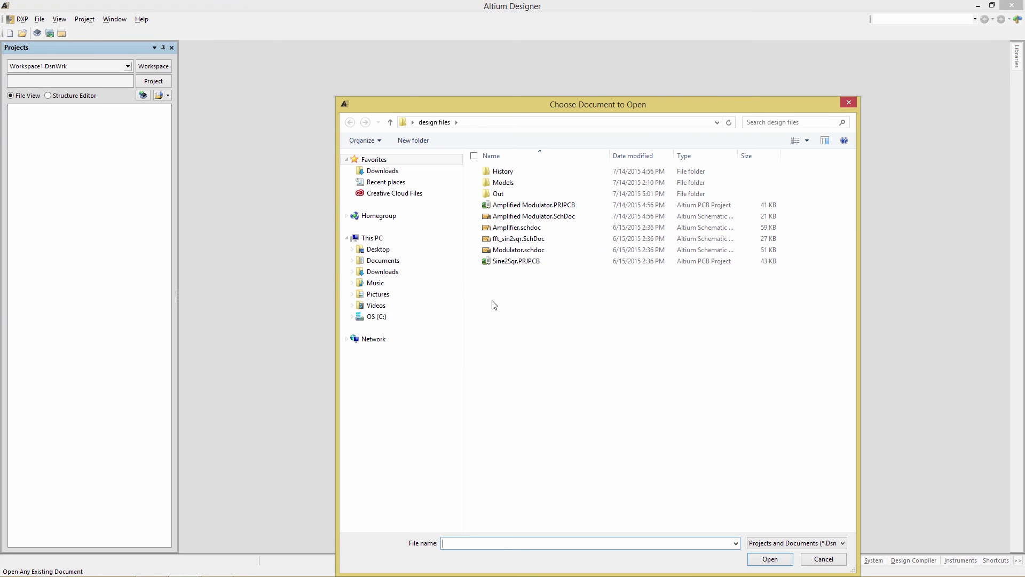
pyautogui.doubleClick(502, 262)
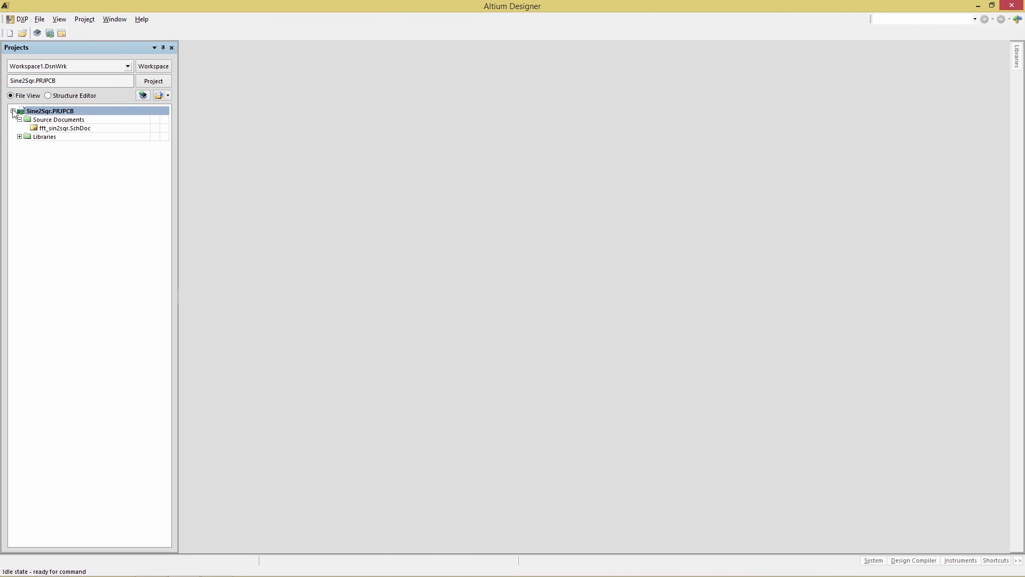
# - Open the schematic fft_sin2sqr.SchDoc and run its mixed-signal simulation
pyautogui.doubleClick(46, 130)
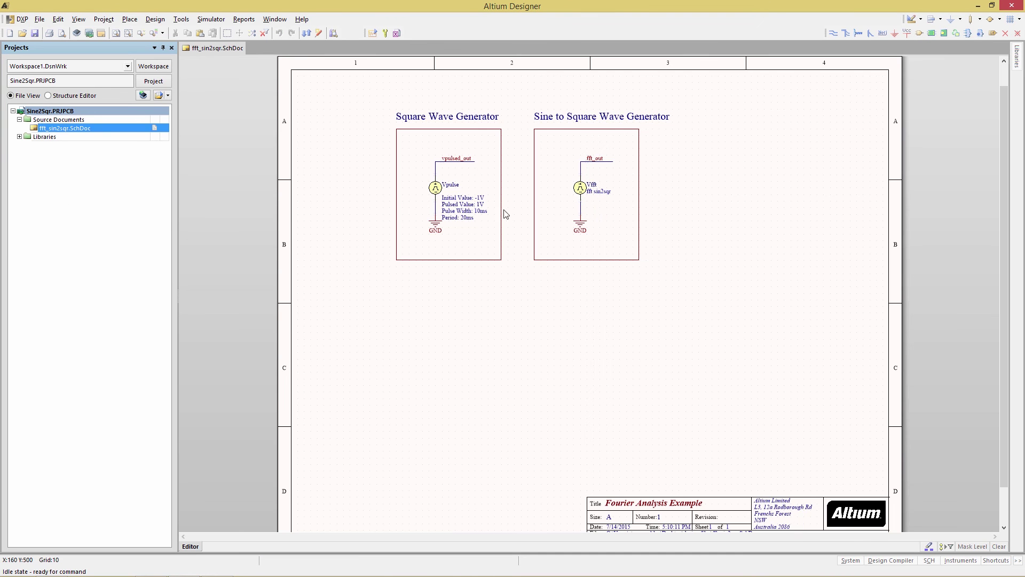
pyautogui.keyDown('ctrl'); pyautogui.scroll(3, 524, 160); pyautogui.keyUp('ctrl')
pyautogui.moveTo(514, 160); pyautogui.dragTo(561, 178, button='right')
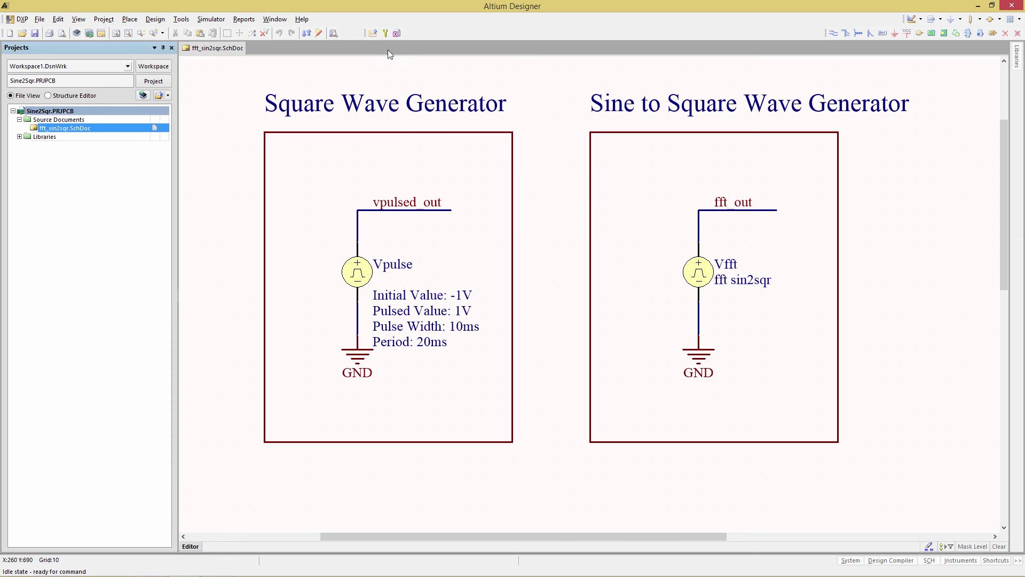
pyautogui.click(372, 33)
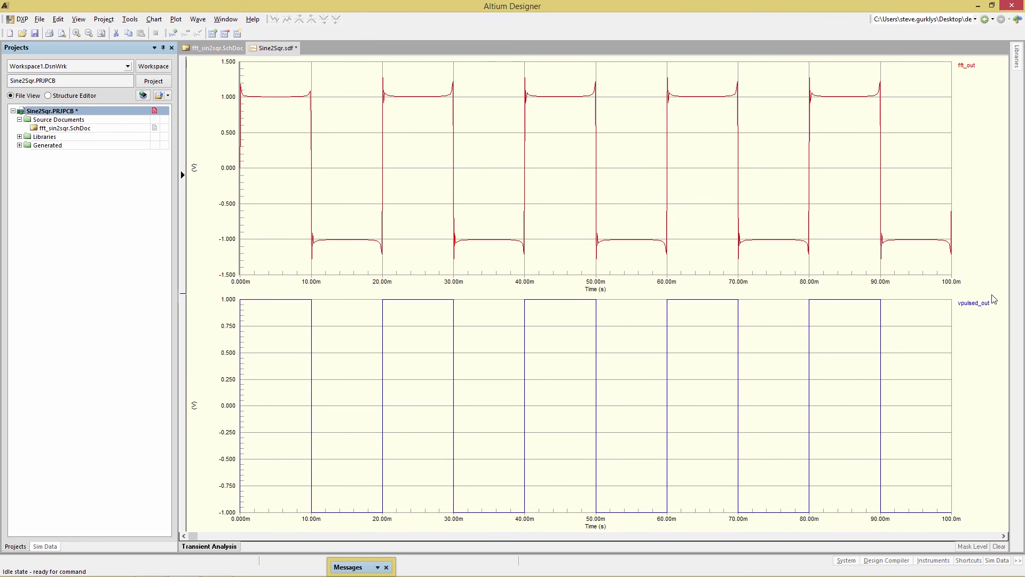
# - Compare the vpulsed_out and fft_out waveforms, examining the range from about 15 ms to 50 ms closely
pyautogui.click(976, 303)
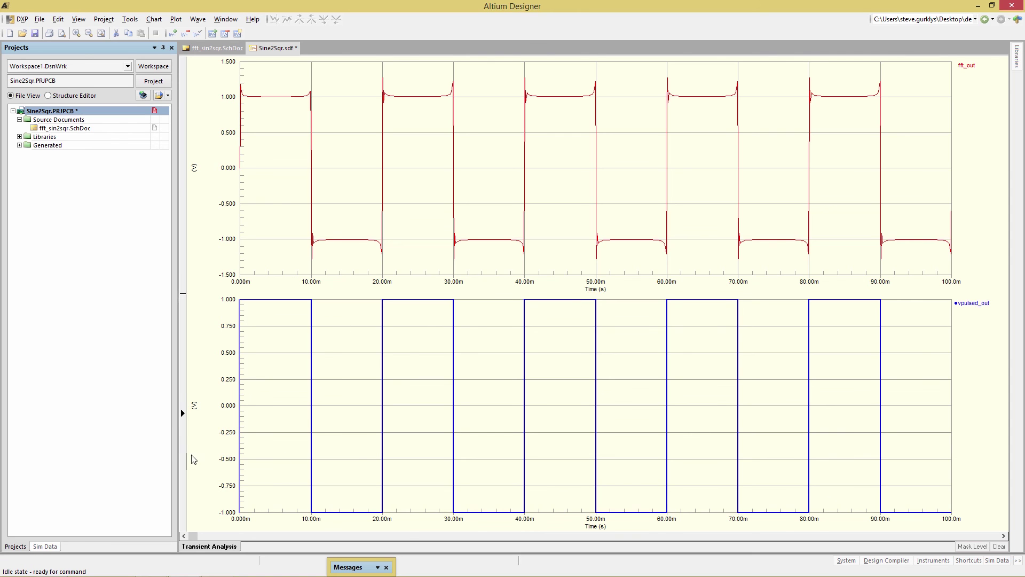
pyautogui.click(964, 67)
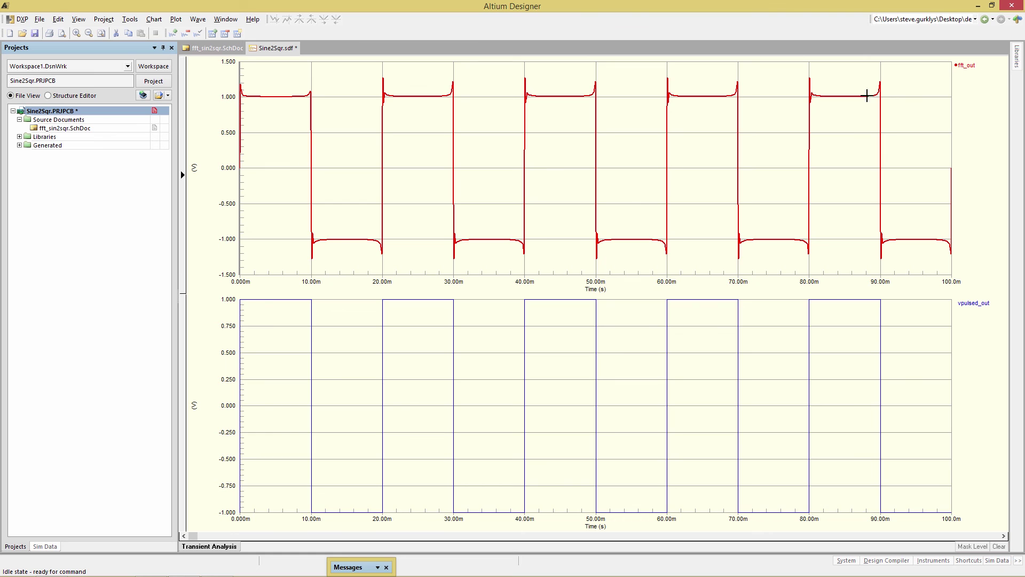
pyautogui.moveTo(594, 71); pyautogui.dragTo(347, 99)
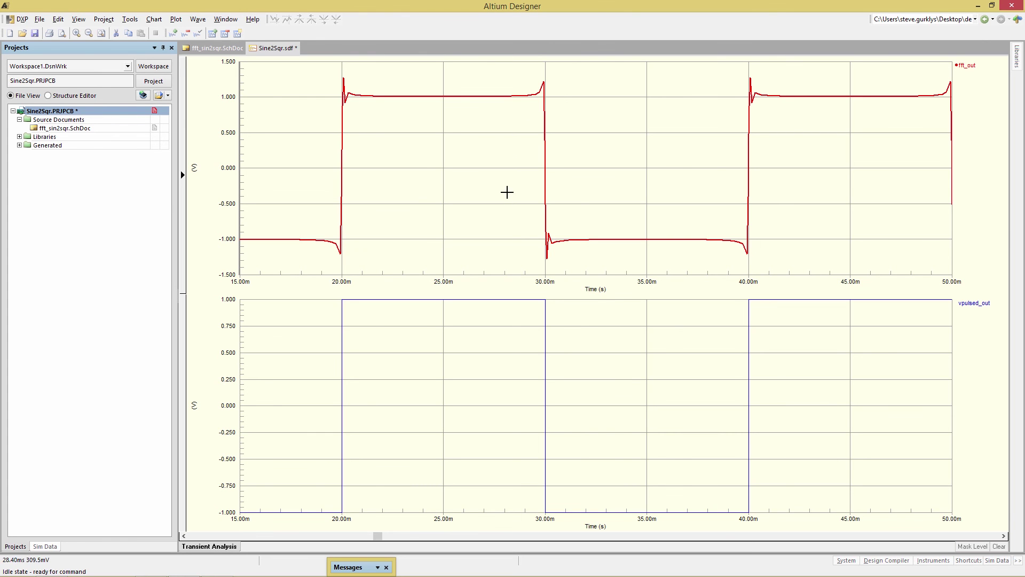
# - In the schematic's Transient Analysis setup, set Transient Max Step Time to 10 and rerun the simulation
pyautogui.hotkey('ctrl', 'Tab')
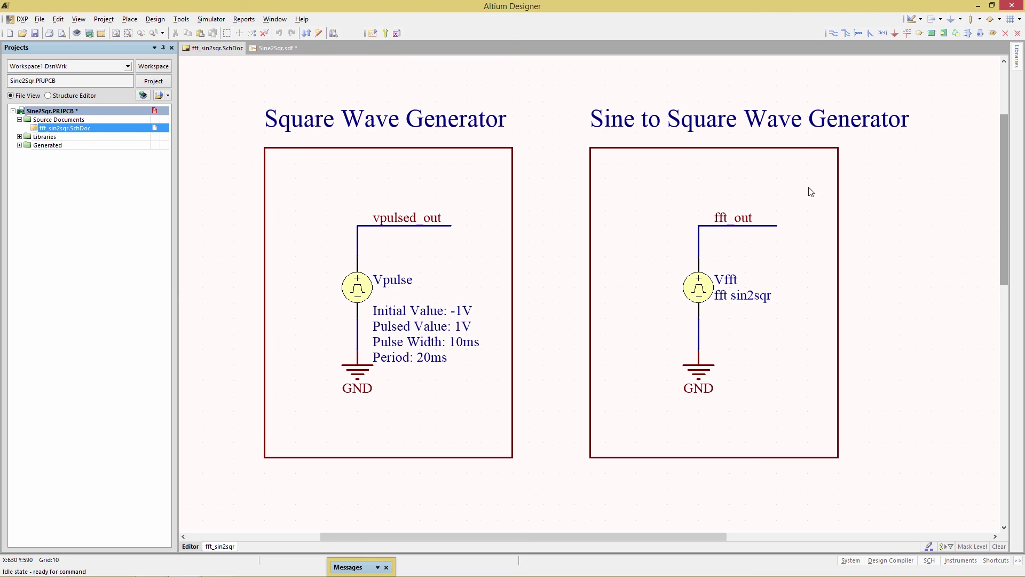
pyautogui.click(385, 33)
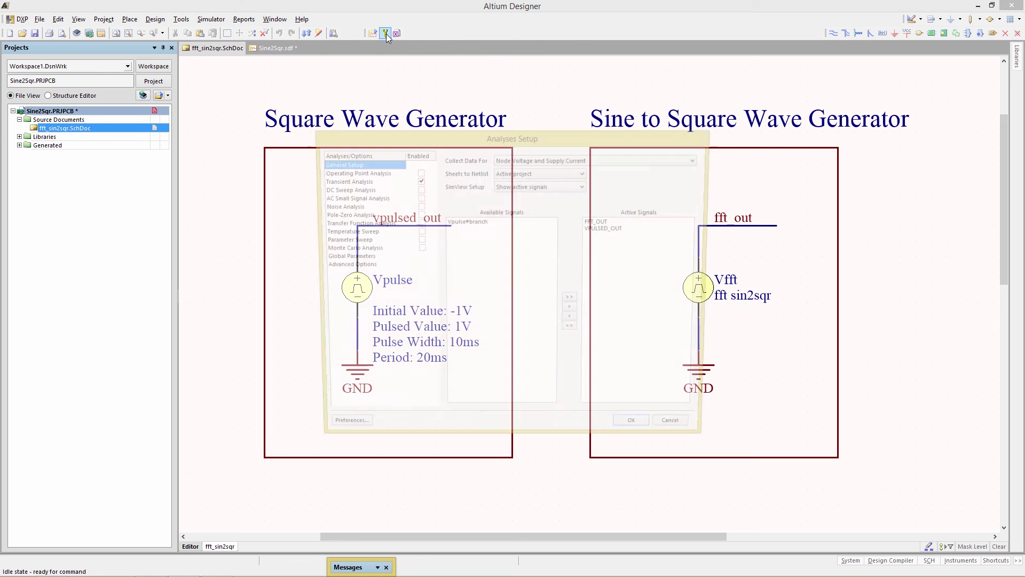
pyautogui.click(347, 180)
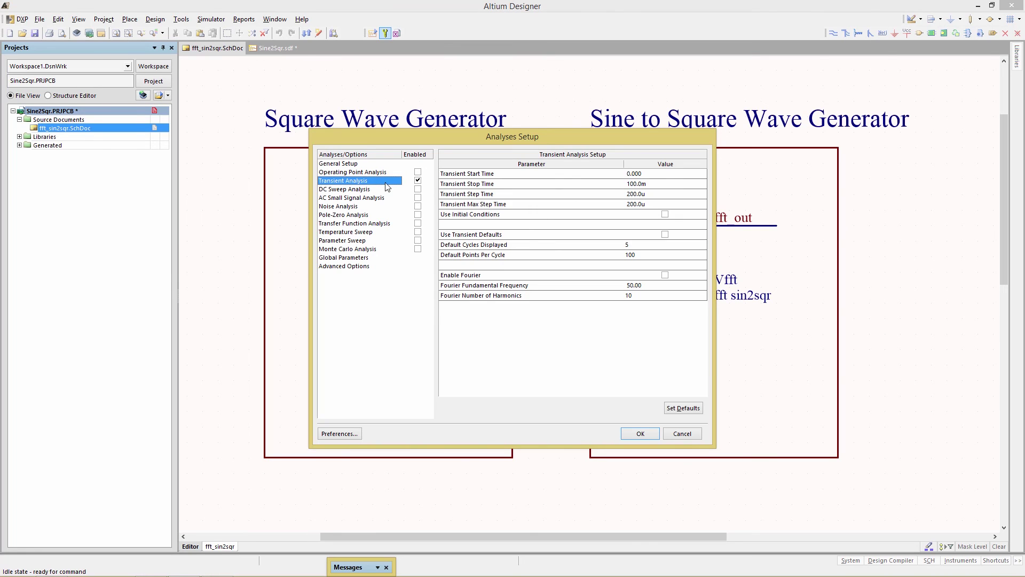
pyautogui.click(641, 204)
pyautogui.press('BackSpace')
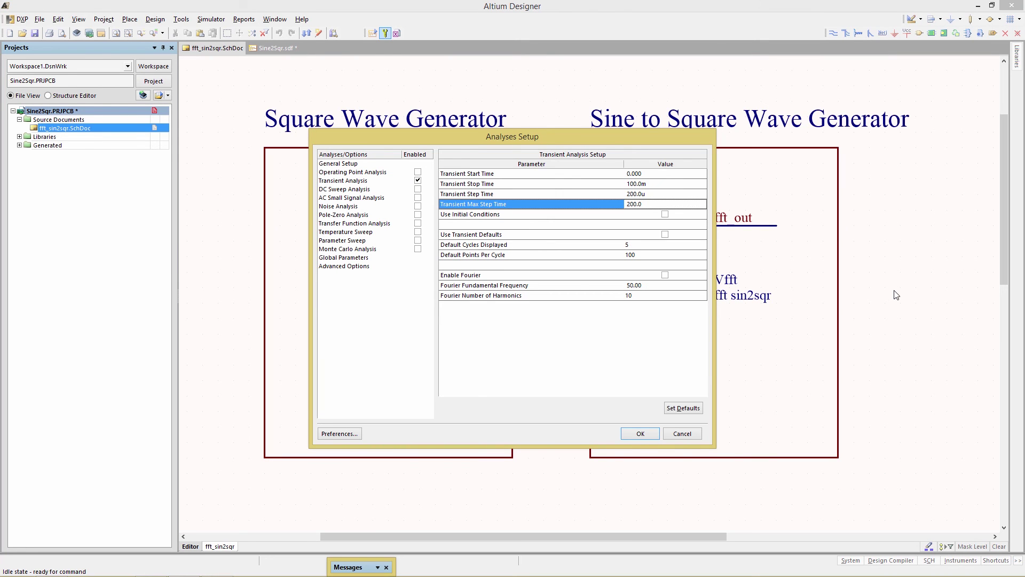
pyautogui.doubleClick(639, 207)
pyautogui.write('10')
pyautogui.press('Return')
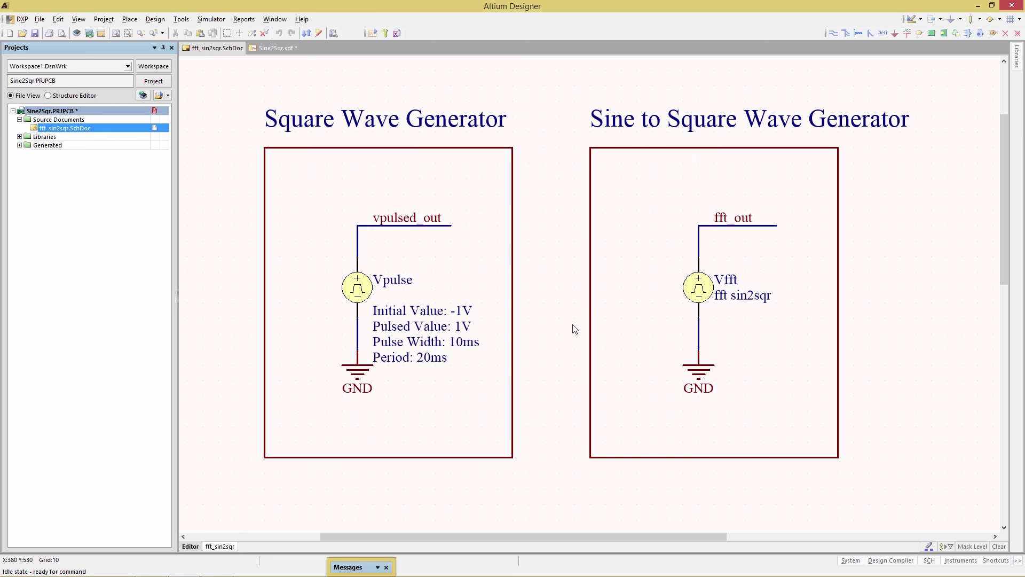
pyautogui.click(374, 33)
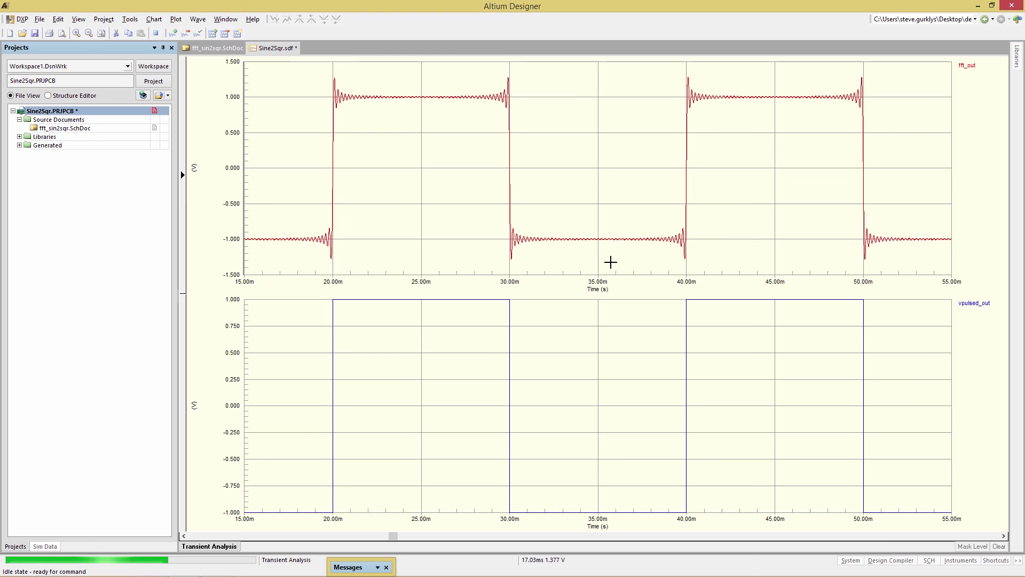